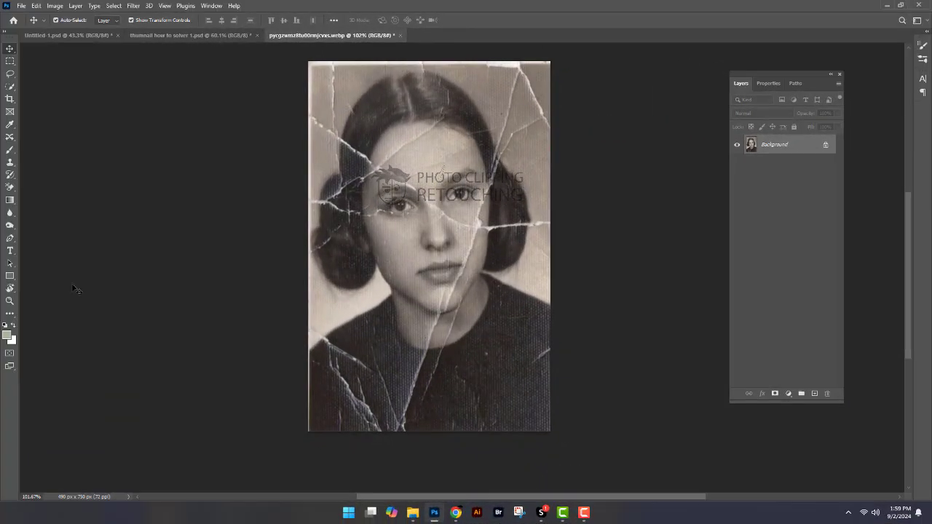
# - Pick the Lasso tool and zoom in on the top of the photo
pyautogui.click(10, 73)
pyautogui.scroll(3, 333, 179)
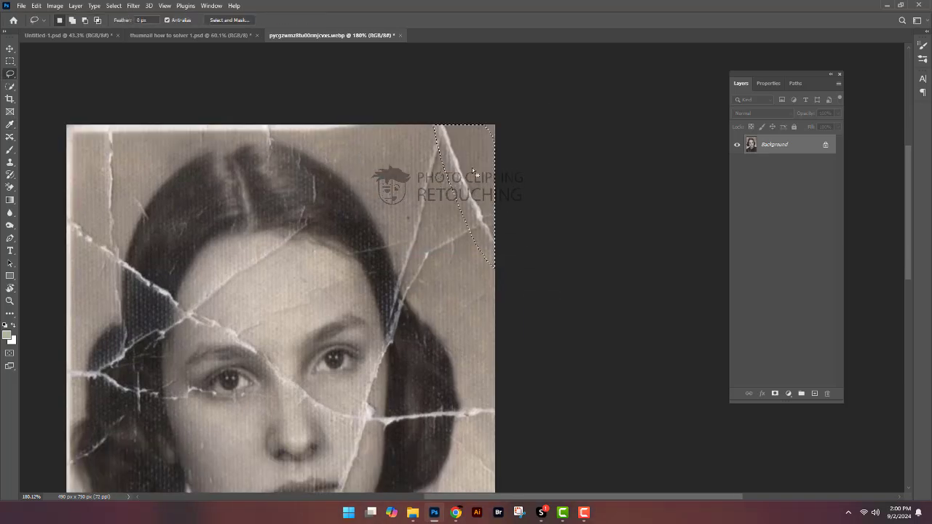
# - Deselect the edge crack, switch to the Clone Stamp tool, and zoom in on the chin and chest
pyautogui.hotkey('ctrl', 'd')
pyautogui.press('s')
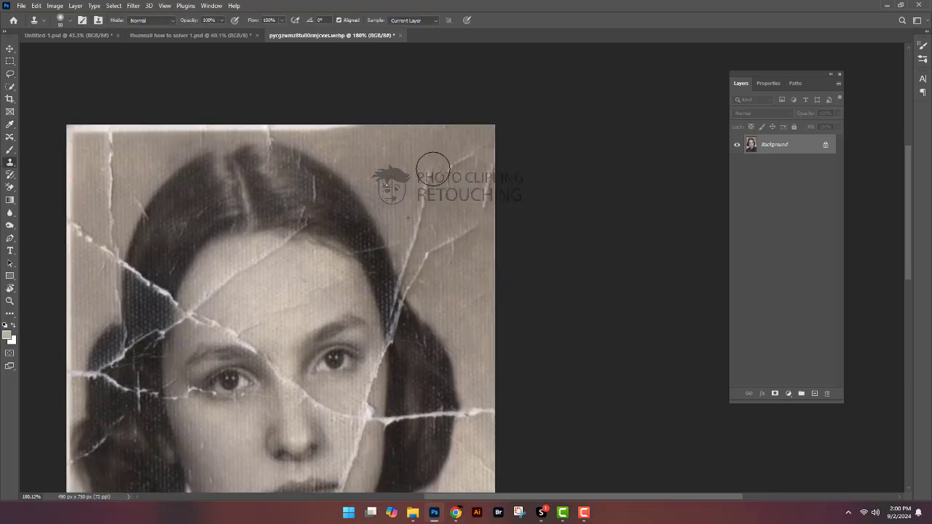
pyautogui.scroll(-2, 487, 209)
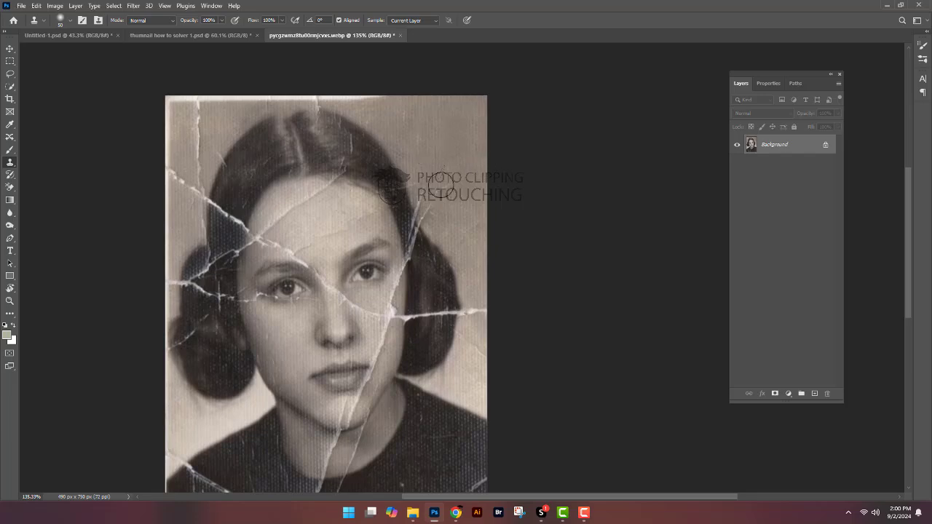
pyautogui.scroll(-2, 442, 219)
pyautogui.scroll(-3, 451, 240)
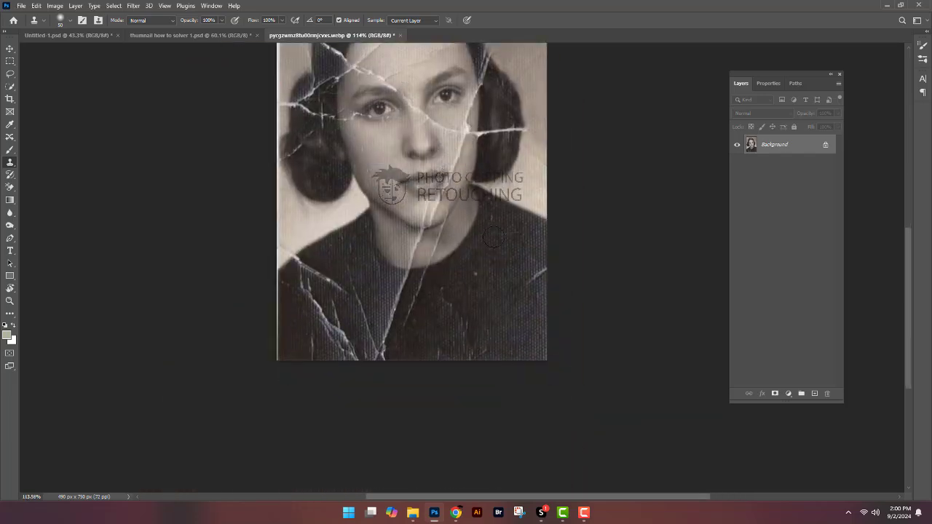
pyautogui.scroll(3, 493, 236)
pyautogui.scroll(1, 539, 286)
pyautogui.scroll(3, 532, 314)
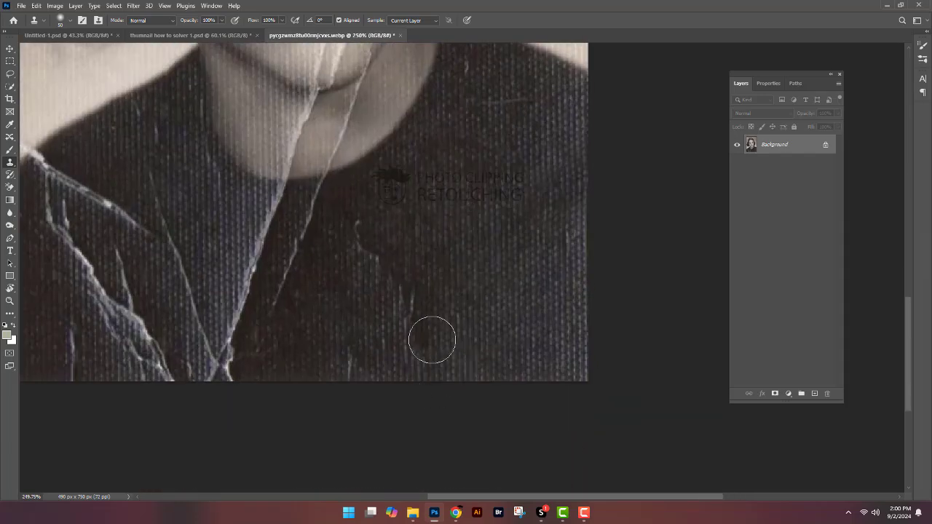
pyautogui.scroll(-6, 441, 334)
pyautogui.scroll(3, 452, 326)
pyautogui.scroll(-3, 509, 363)
pyautogui.scroll(5, 546, 388)
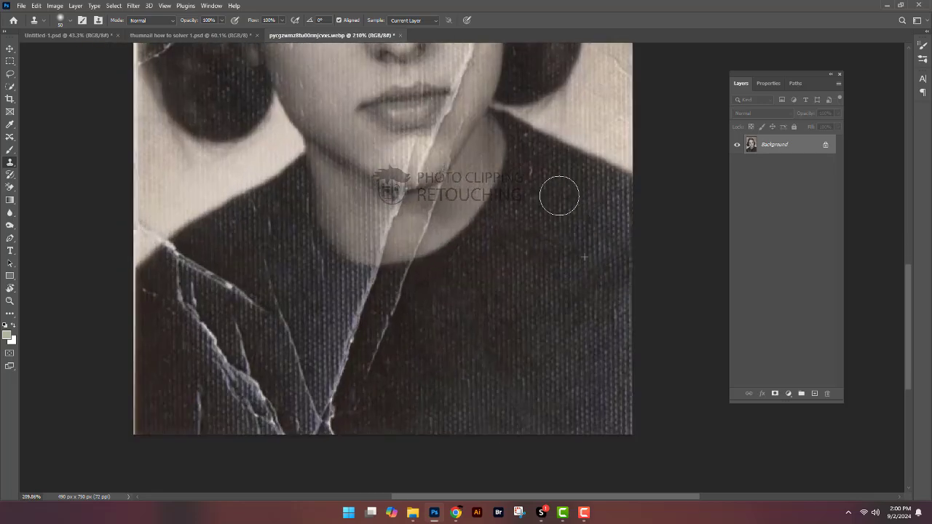
pyautogui.scroll(-3, 466, 366)
pyautogui.scroll(4, 546, 278)
pyautogui.scroll(1, 497, 343)
pyautogui.scroll(-3, 488, 245)
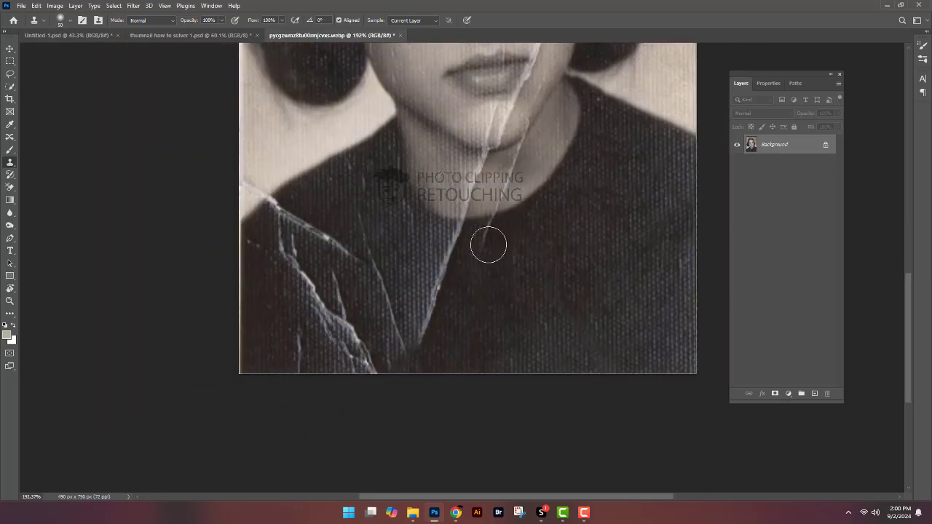
# - Clone dark knit texture over the chest cracks and content-aware fill the selected chest area
pyautogui.moveTo(404, 379); pyautogui.dragTo(430, 302)
pyautogui.keyDown('alt'); pyautogui.click(523, 318); pyautogui.keyUp('alt')
pyautogui.moveTo(328, 324); pyautogui.dragTo(360, 350)
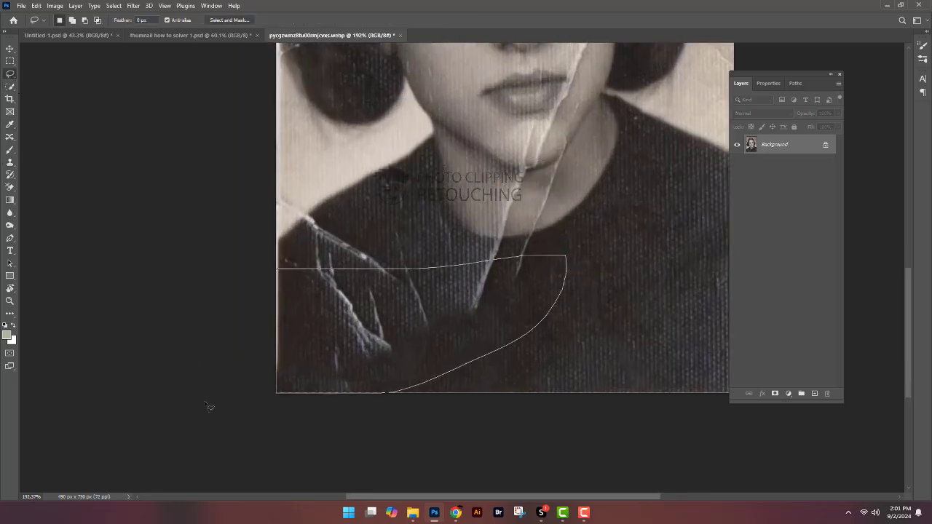
pyautogui.rightClick(342, 127)
pyautogui.click(365, 246)
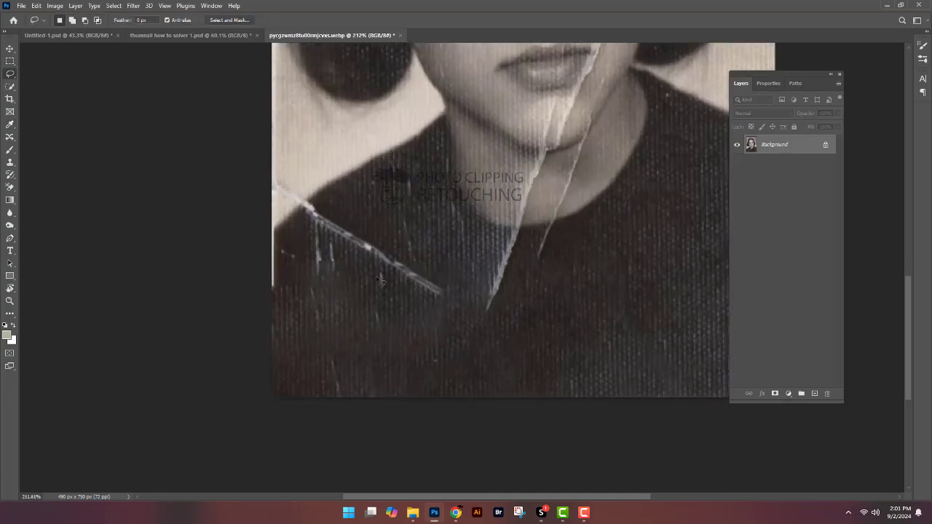
# - Lasso the cracked lower-left chest area, content-aware fill it, and fit the portrait on screen
pyautogui.moveTo(525, 300); pyautogui.dragTo(339, 316)
pyautogui.rightClick(340, 316)
pyautogui.click(362, 241)
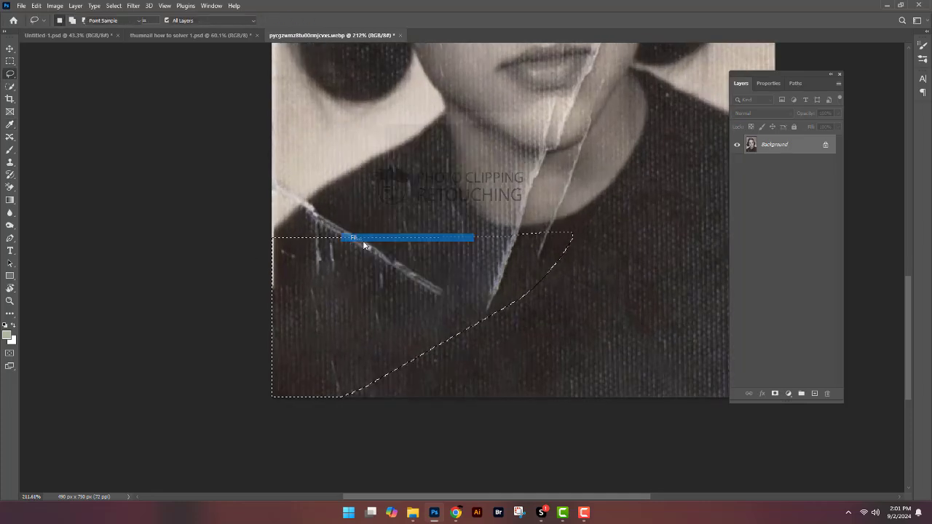
pyautogui.hotkey('ctrl', '0')
pyautogui.press('s')
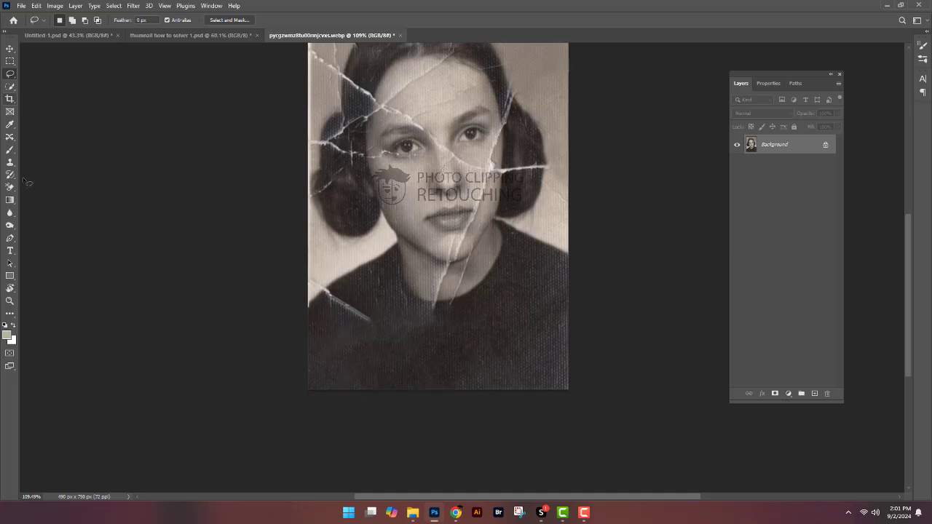
pyautogui.scroll(5, 508, 350)
# - Clone dark cloth texture over the light crease on the left collar
pyautogui.moveTo(298, 331)
pyautogui.mouseDown()
pyautogui.moveTo(240, 295)
pyautogui.moveTo(189, 291)
pyautogui.mouseUp()
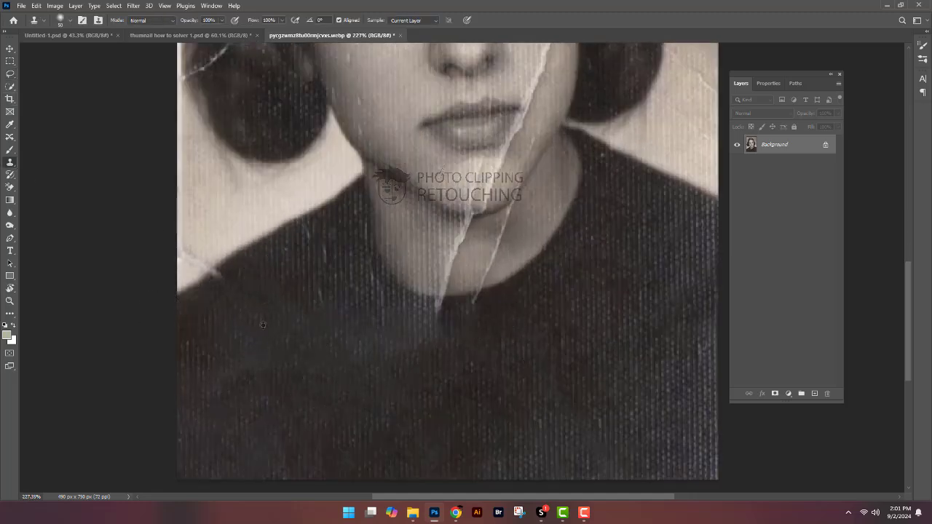
pyautogui.scroll(-3, 279, 314)
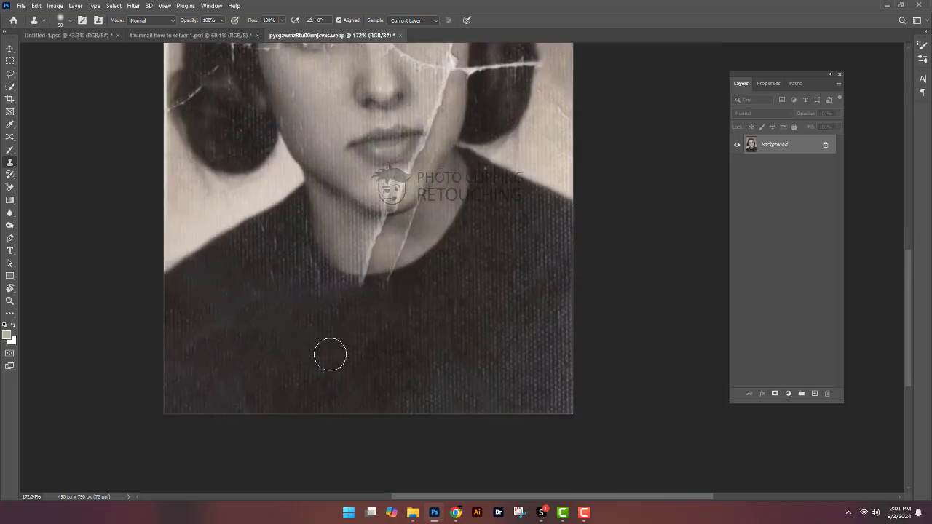
pyautogui.scroll(-2, 309, 293)
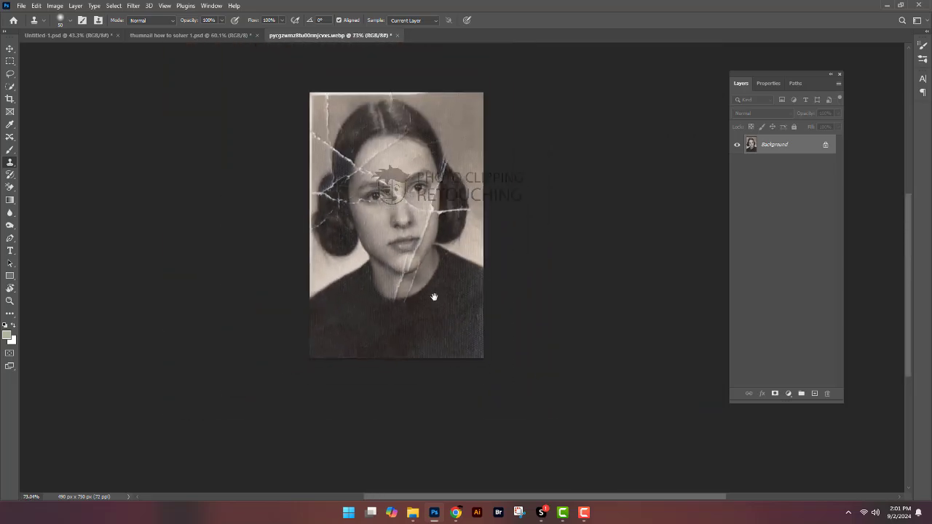
pyautogui.scroll(3, 415, 208)
pyautogui.scroll(2, 420, 208)
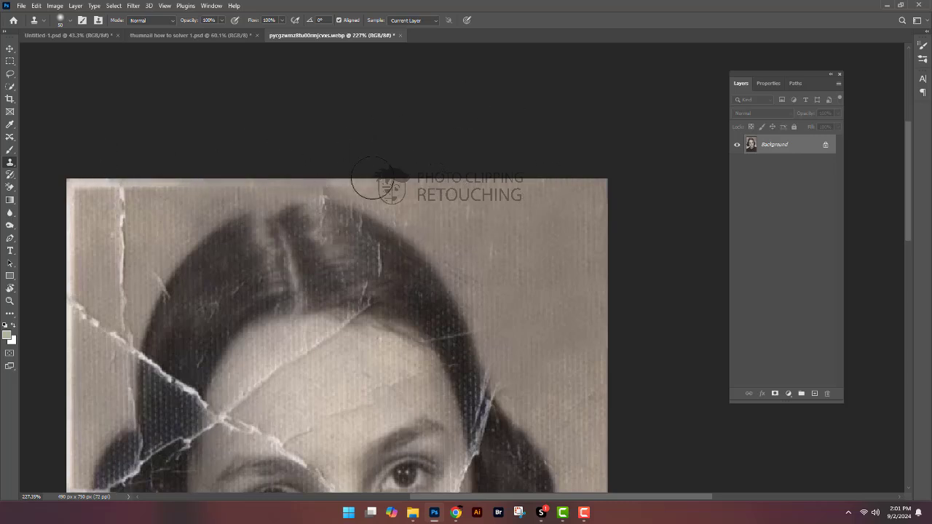
# - Move up to the top of the head and clone away the vertical crack beside the hair
pyautogui.moveTo(185, 175); pyautogui.dragTo(301, 181)
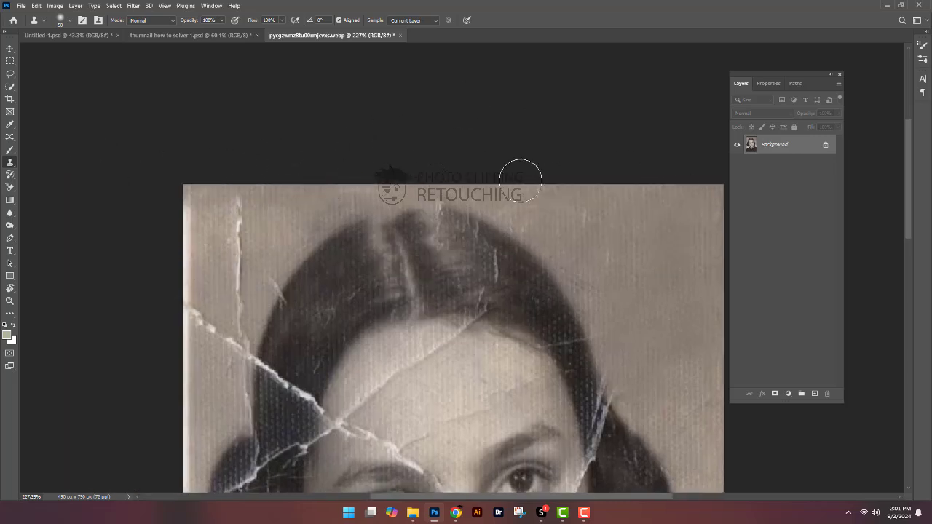
pyautogui.scroll(-2, 437, 189)
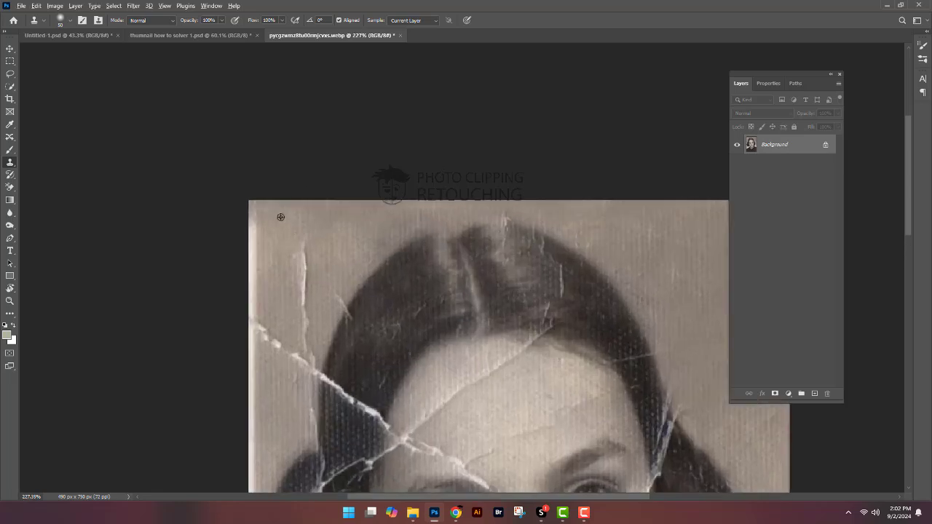
pyautogui.scroll(2, 291, 160)
pyautogui.scroll(-2, 310, 159)
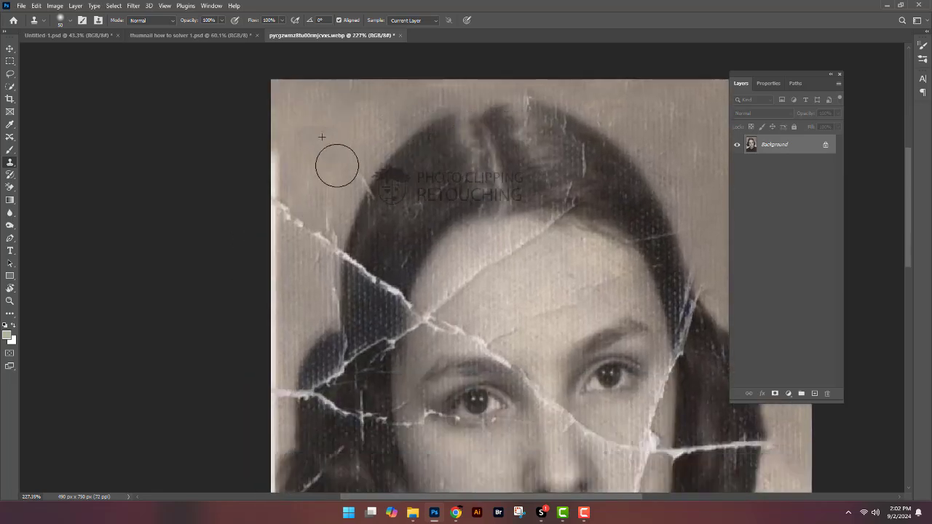
pyautogui.scroll(3, 323, 214)
pyautogui.click(315, 264)
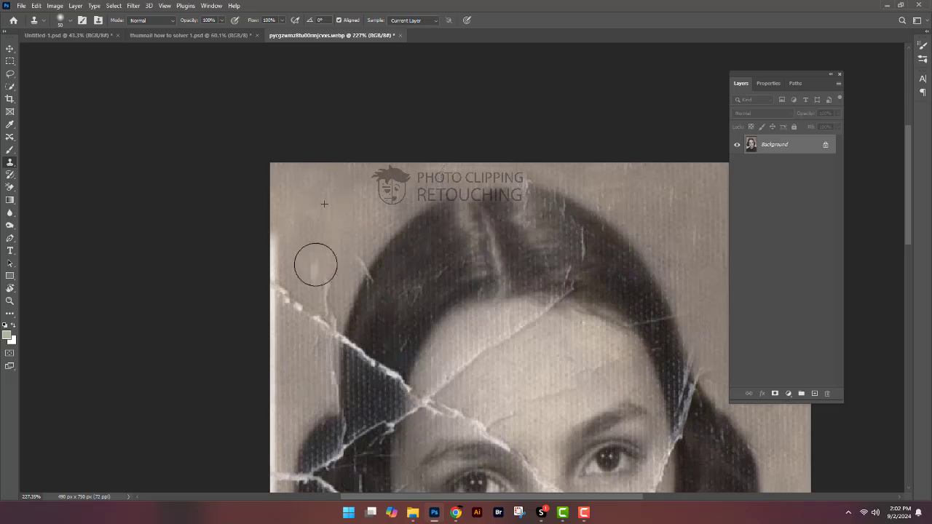
pyautogui.scroll(-2, 295, 218)
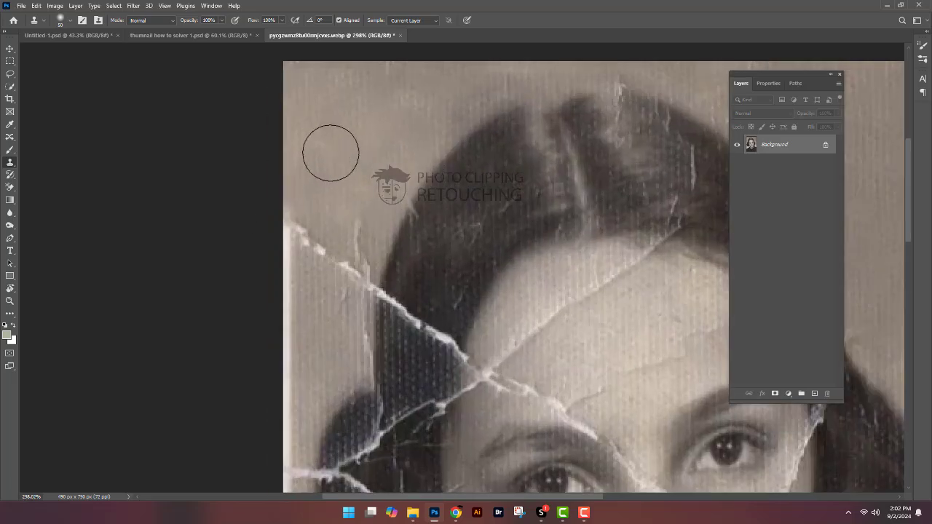
pyautogui.scroll(-3, 342, 139)
pyautogui.scroll(3, 342, 146)
# - Lasso the background above the hair and fill the selection
pyautogui.press('l')
pyautogui.scroll(1, 266, 183)
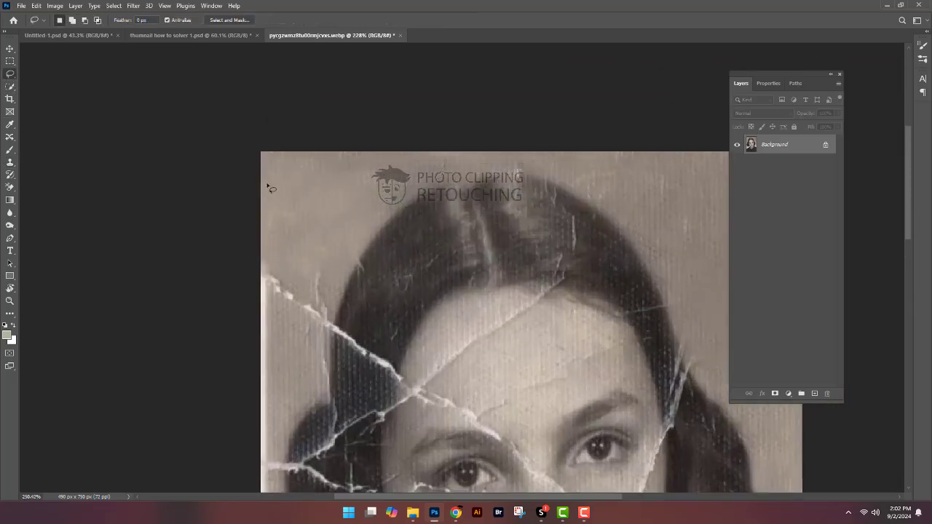
pyautogui.scroll(1, 266, 183)
pyautogui.rightClick(427, 177)
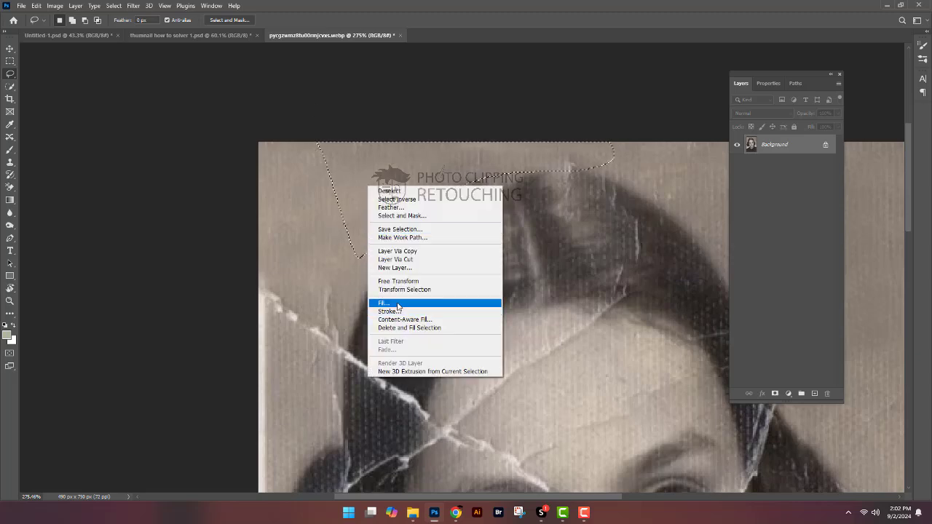
pyautogui.click(478, 301)
# - Clone clean background over the area above the hair and deselect it
pyautogui.press('s')
pyautogui.moveTo(677, 195); pyautogui.dragTo(580, 215)
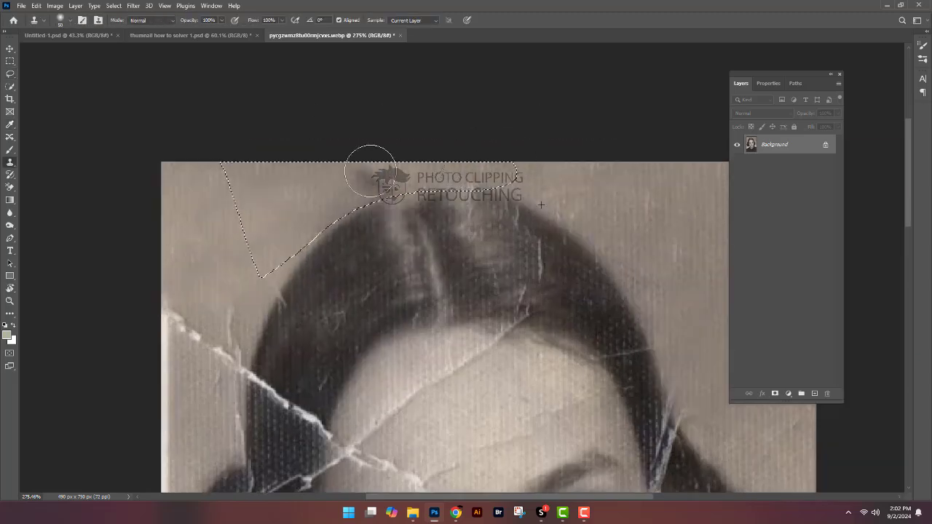
pyautogui.keyDown('alt'); pyautogui.click(302, 195); pyautogui.keyUp('alt')
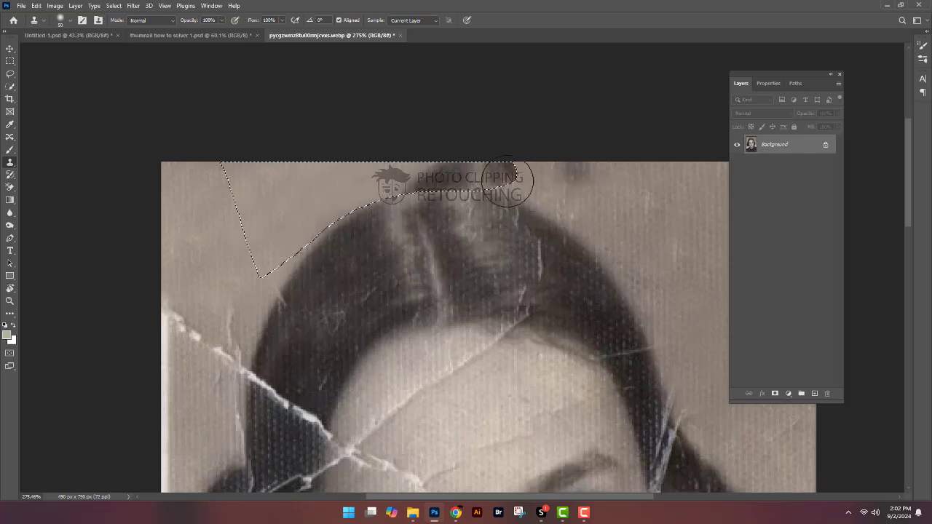
pyautogui.hotkey('ctrl', 'd')
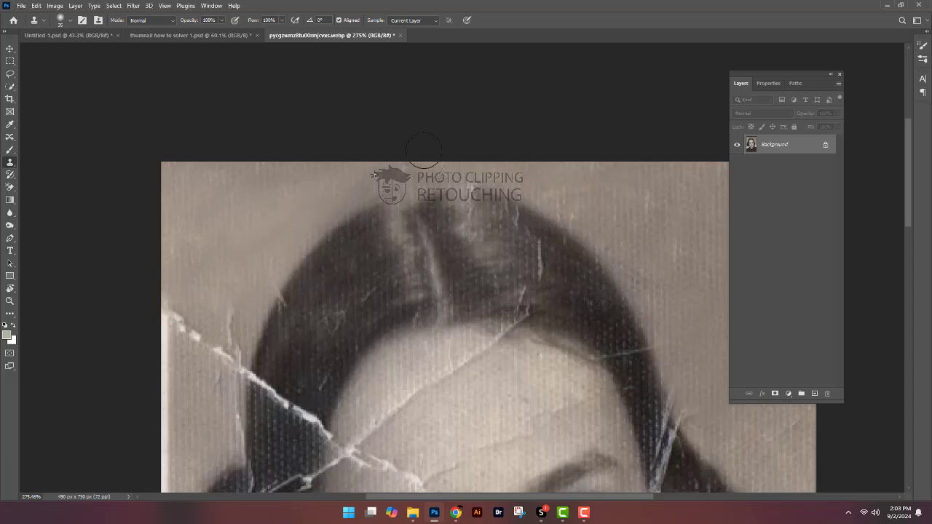
pyautogui.scroll(-3, 378, 162)
pyautogui.scroll(3, 323, 175)
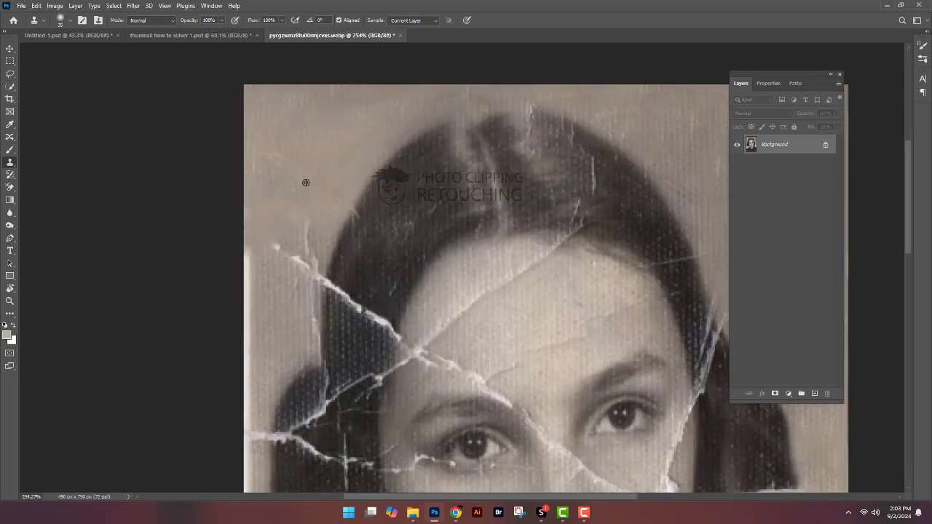
# - Clone background and hair texture over the hair-edge crack, undoing the final stroke across the hair
pyautogui.keyDown('alt'); pyautogui.click(305, 182); pyautogui.keyUp('alt')
pyautogui.moveTo(314, 232); pyautogui.dragTo(301, 243)
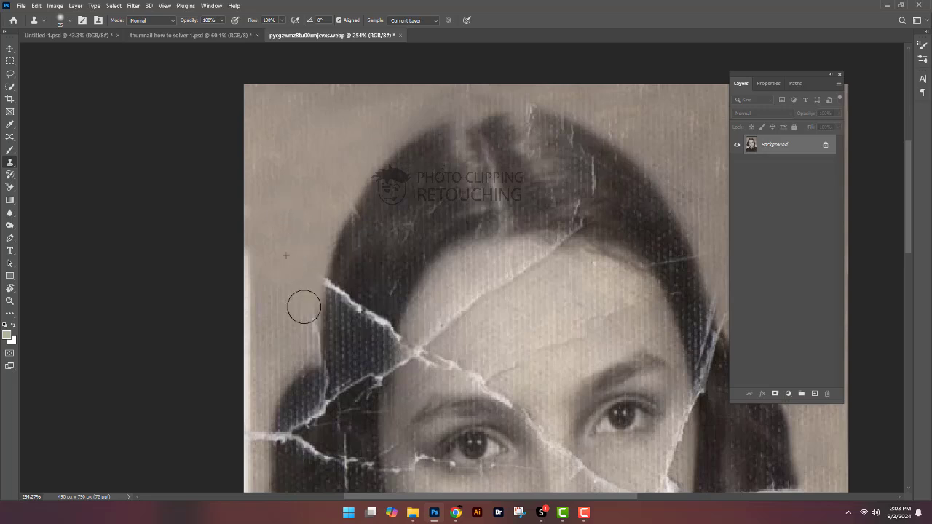
pyautogui.scroll(-3, 304, 306)
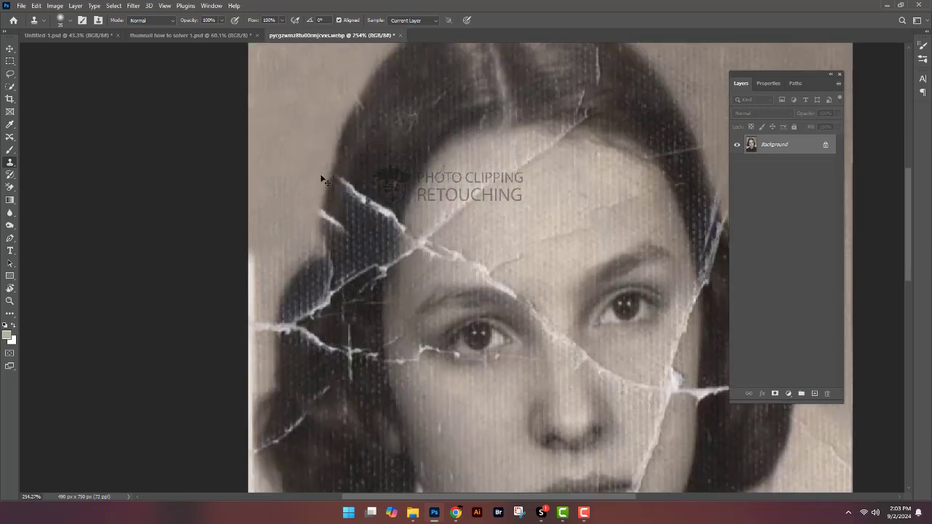
pyautogui.keyDown('alt'); pyautogui.click(321, 179); pyautogui.keyUp('alt')
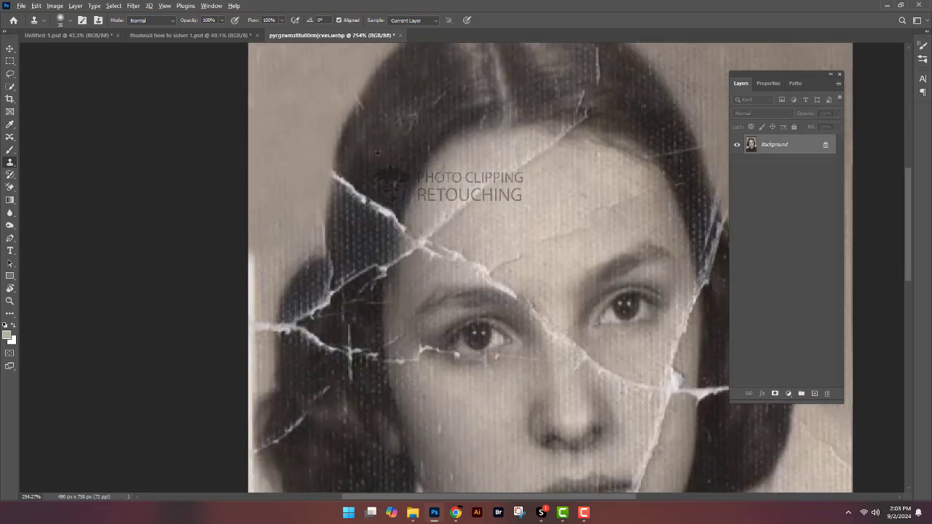
pyautogui.keyDown('alt'); pyautogui.click(377, 153); pyautogui.keyUp('alt')
pyautogui.moveTo(356, 188); pyautogui.dragTo(382, 161)
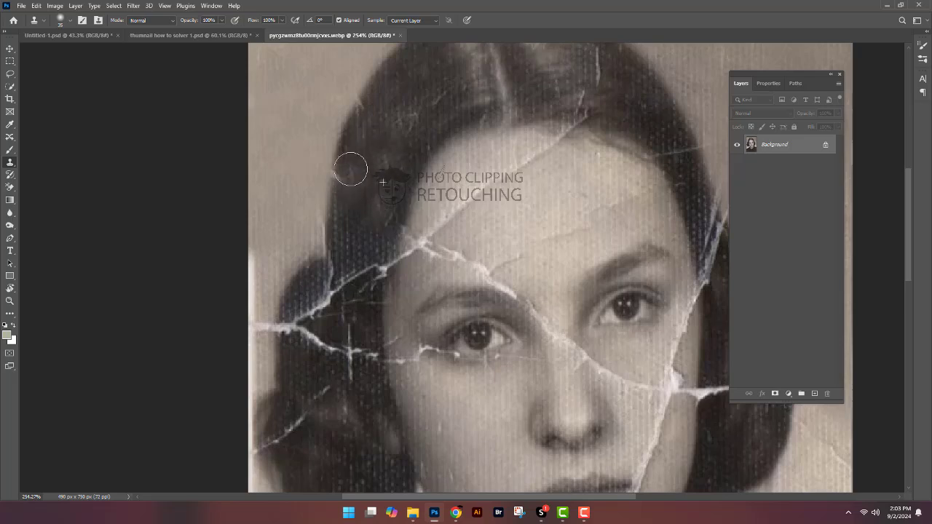
pyautogui.hotkey('ctrl', 'z')
pyautogui.hotkey('ctrl', 'z')
pyautogui.press('l')
pyautogui.scroll(1, 358, 180)
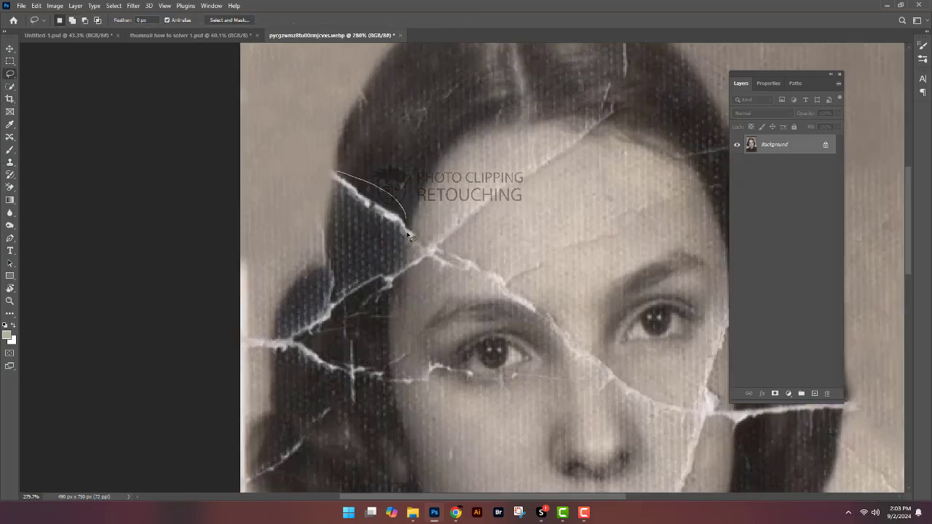
# - Content-aware fill the selected crack in the hair with Shift+F5
pyautogui.hotkey('shift', 'F5')
pyautogui.press('Return')
pyautogui.scroll(-2, 446, 234)
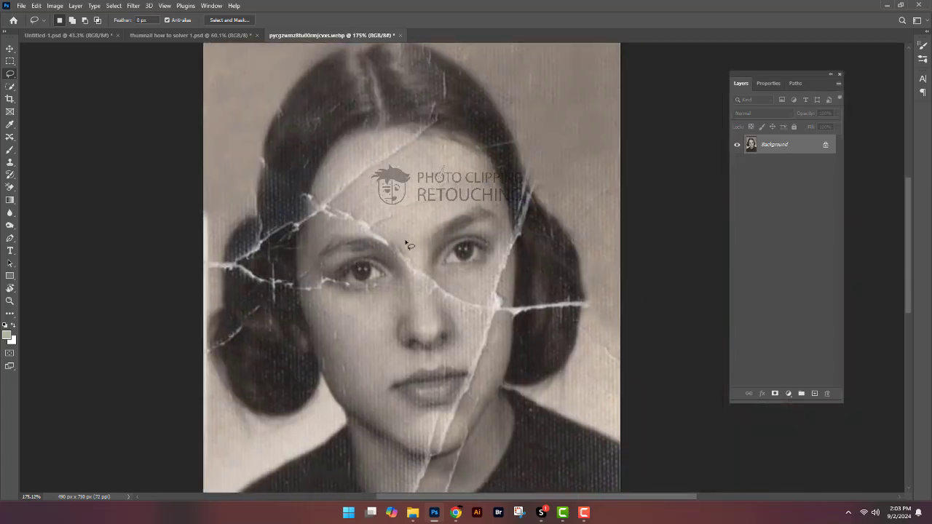
pyautogui.scroll(3, 444, 235)
pyautogui.scroll(3, 323, 308)
# - Lasso the crack running down the chin and content-aware fill it
pyautogui.moveTo(294, 265); pyautogui.dragTo(311, 204)
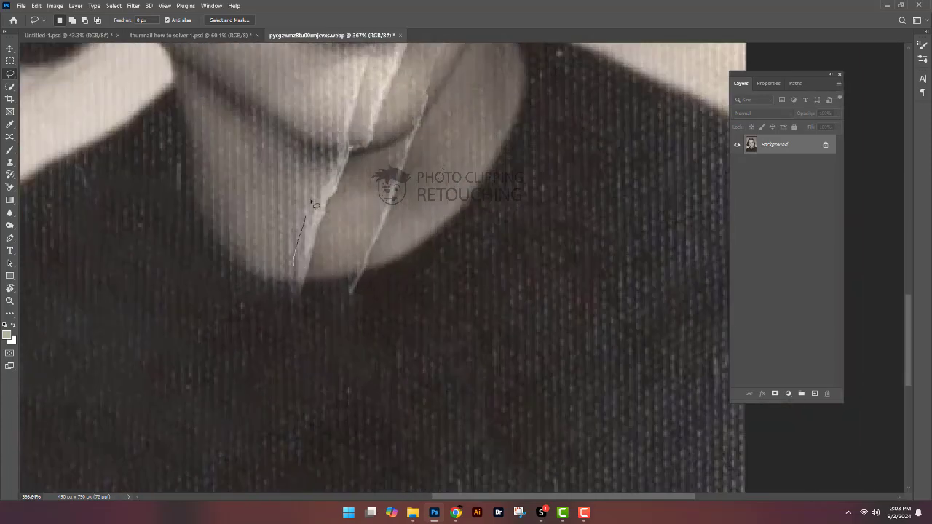
pyautogui.hotkey('shift', 'F5')
pyautogui.press('Return')
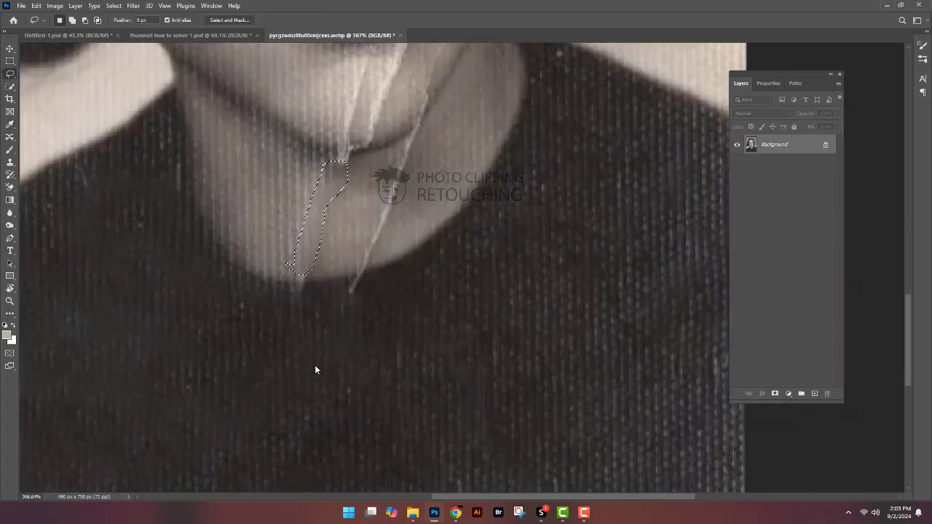
pyautogui.scroll(-2, 314, 364)
pyautogui.scroll(1, 257, 277)
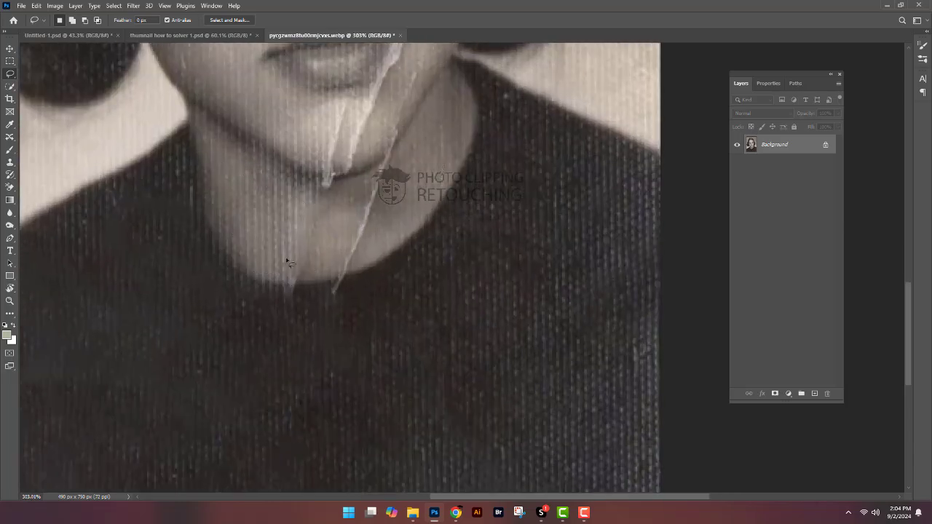
# - Content-aware fill the neck streak, trying and undoing a brush stroke over it
pyautogui.hotkey('shift', 'F5')
pyautogui.press('Return')
pyautogui.scroll(-2, 303, 366)
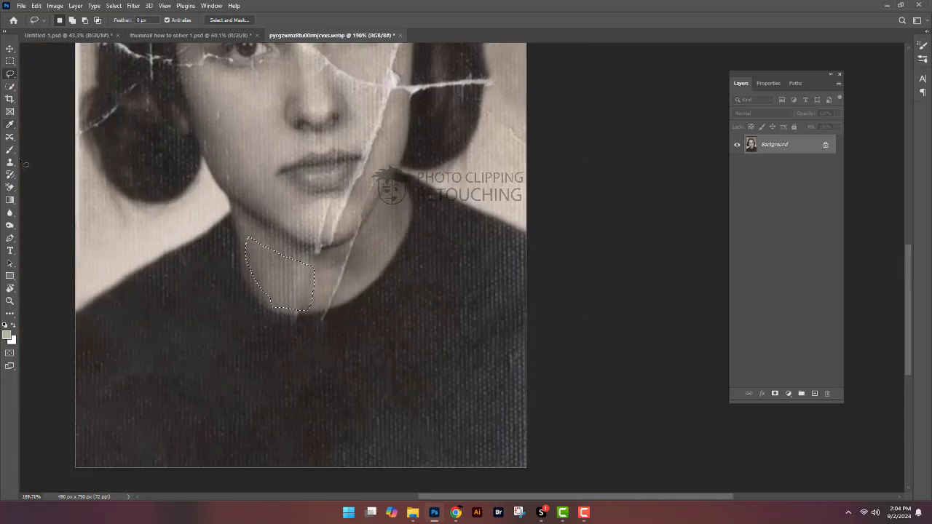
pyautogui.press('b')
pyautogui.scroll(2, 369, 307)
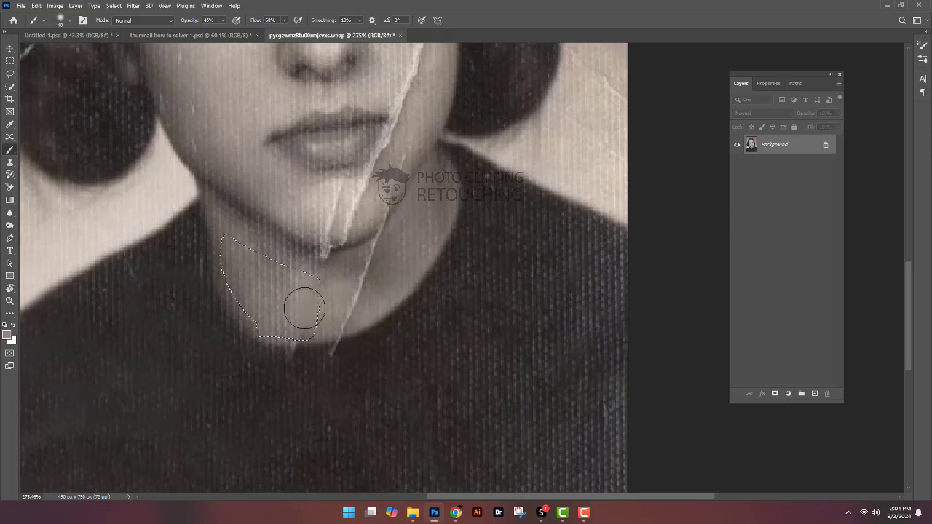
pyautogui.moveTo(304, 308); pyautogui.dragTo(283, 303)
pyautogui.hotkey('ctrl', 'z')
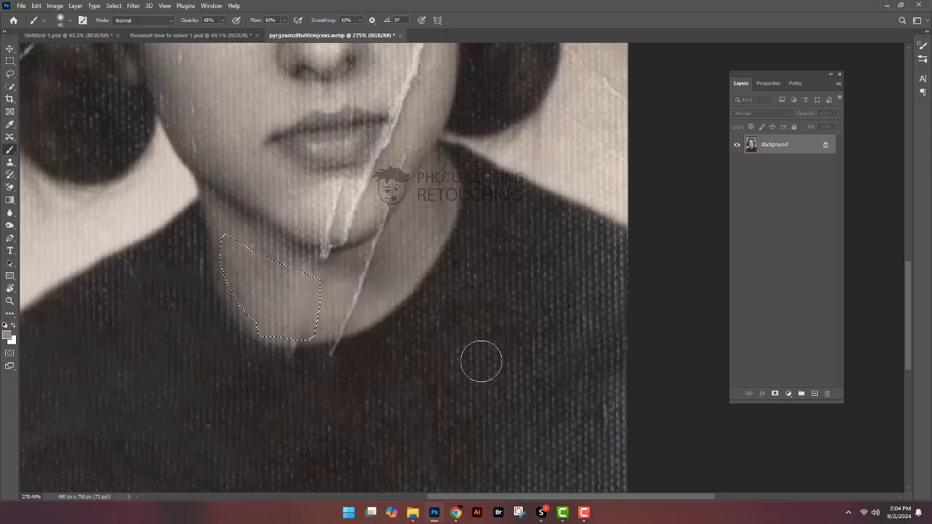
pyautogui.press('l')
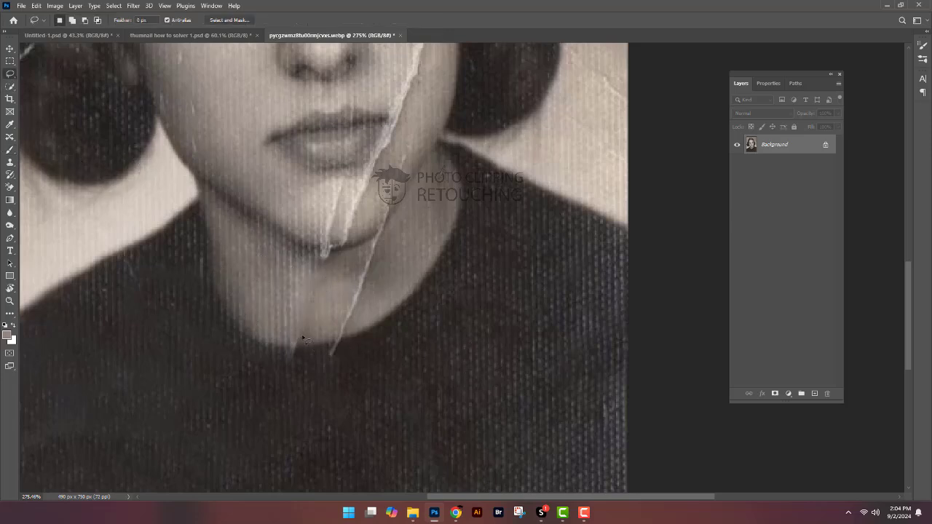
# - Lasso the remaining neck crack and content-aware fill it
pyautogui.moveTo(310, 329); pyautogui.dragTo(310, 329)
pyautogui.rightClick(310, 329)
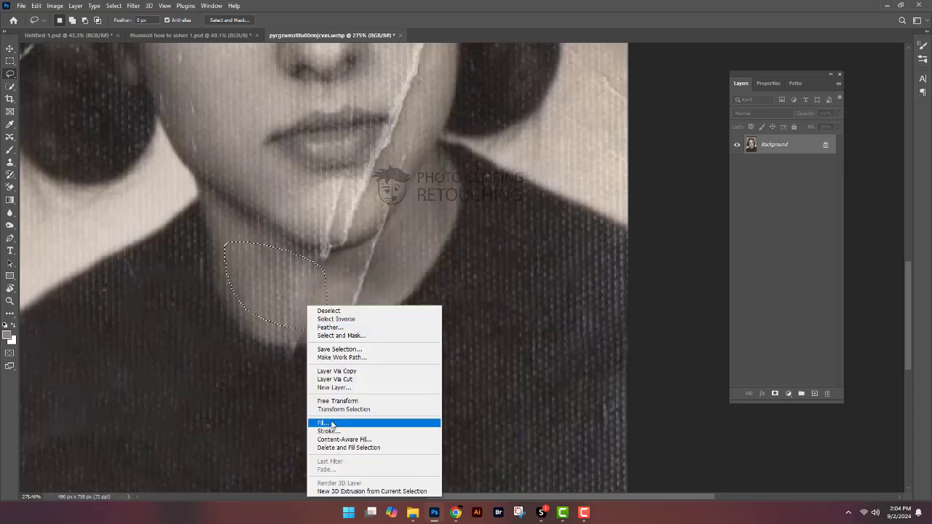
pyautogui.click(332, 424)
pyautogui.press('Return')
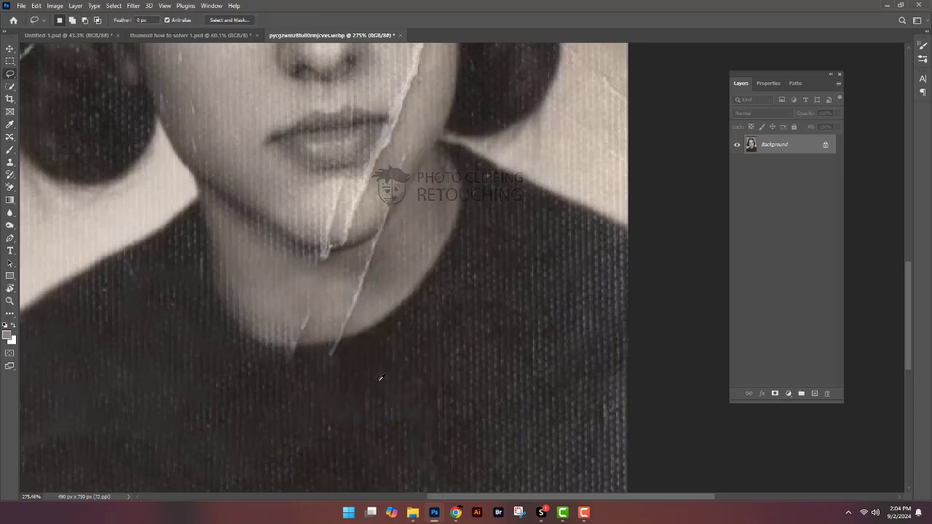
pyautogui.scroll(3, 335, 330)
# - Lasso the crack running down past the chin and content-aware fill it
pyautogui.moveTo(401, 230); pyautogui.dragTo(333, 322)
pyautogui.rightClick(334, 322)
pyautogui.click(396, 233)
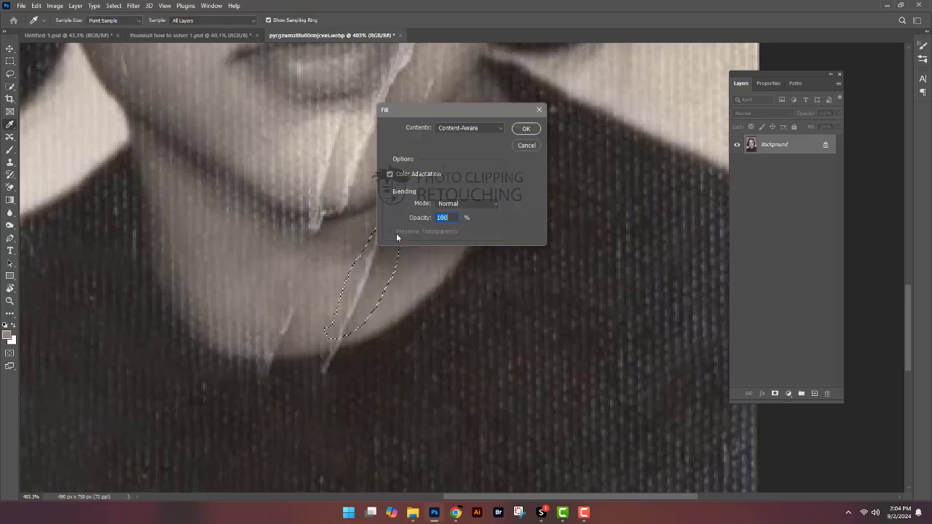
pyautogui.press('Return')
pyautogui.scroll(-2, 339, 252)
# - Content-aware fill the area under the chin, then the next crack fragment below it
pyautogui.rightClick(315, 294)
pyautogui.click(378, 233)
pyautogui.press('Return')
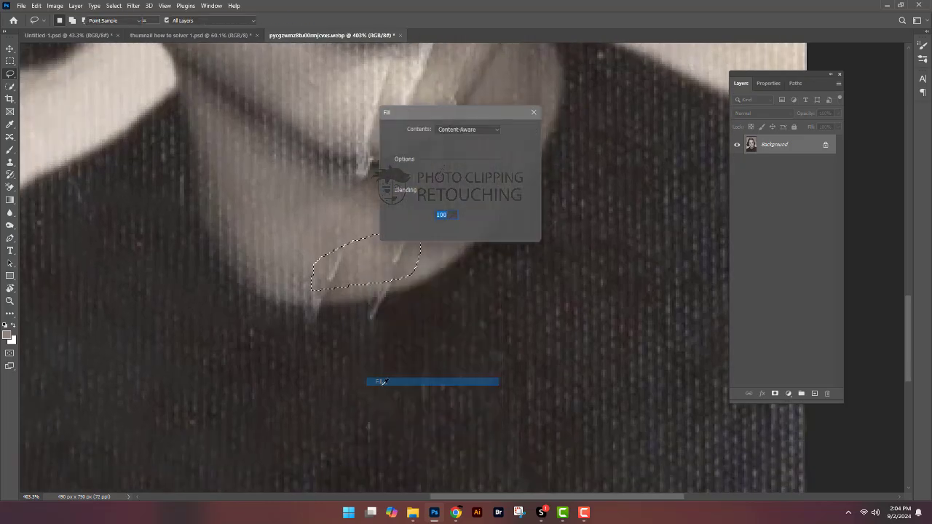
pyautogui.scroll(1, 461, 289)
pyautogui.moveTo(483, 281)
pyautogui.mouseDown()
pyautogui.moveTo(352, 334)
pyautogui.moveTo(307, 331)
pyautogui.mouseUp()
pyautogui.rightClick(308, 331)
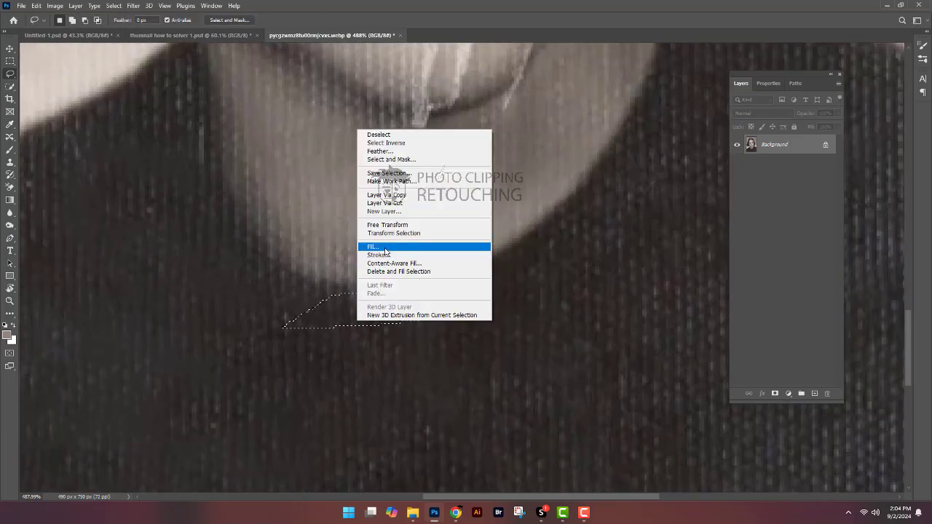
pyautogui.click(384, 247)
pyautogui.press('Return')
pyautogui.scroll(-2, 384, 246)
# - Pick the Clone Stamp tool and undo a stray dab below the chin
pyautogui.click(10, 163)
pyautogui.scroll(2, 364, 262)
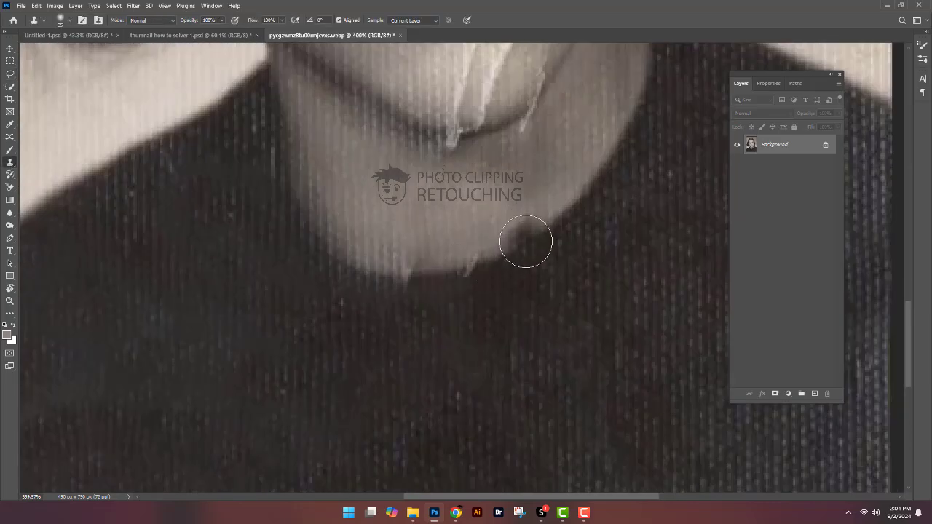
pyautogui.click(477, 326)
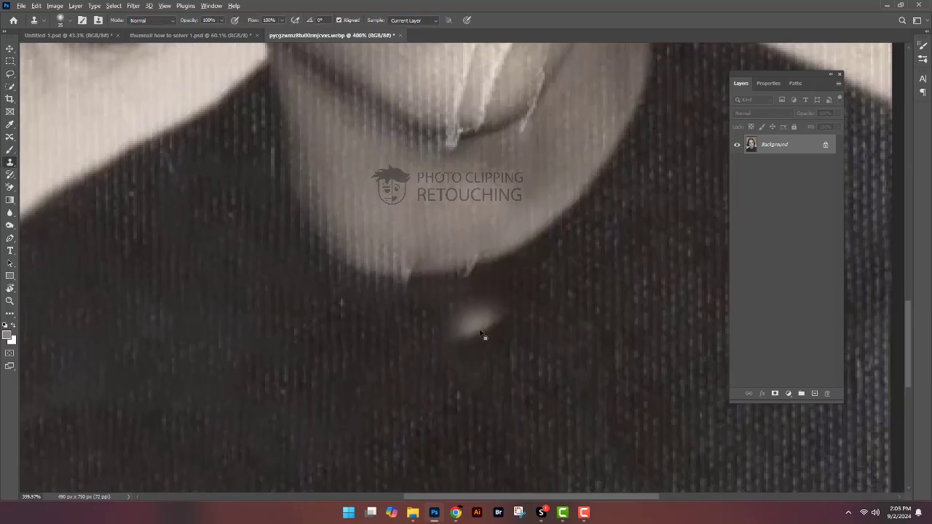
pyautogui.hotkey('ctrl', 'z')
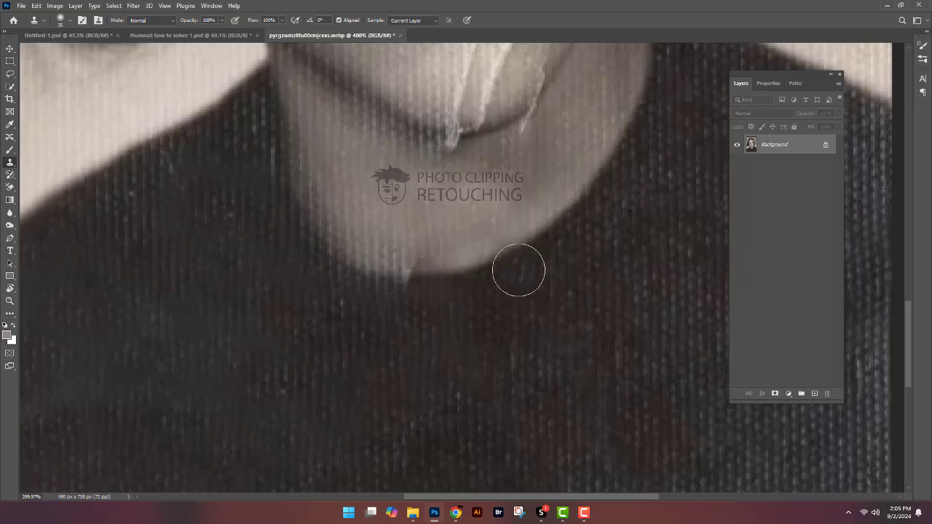
# - Clone over the dark blemish and light spot along the left hair edge
pyautogui.scroll(1, 516, 269)
pyautogui.scroll(-2, 429, 330)
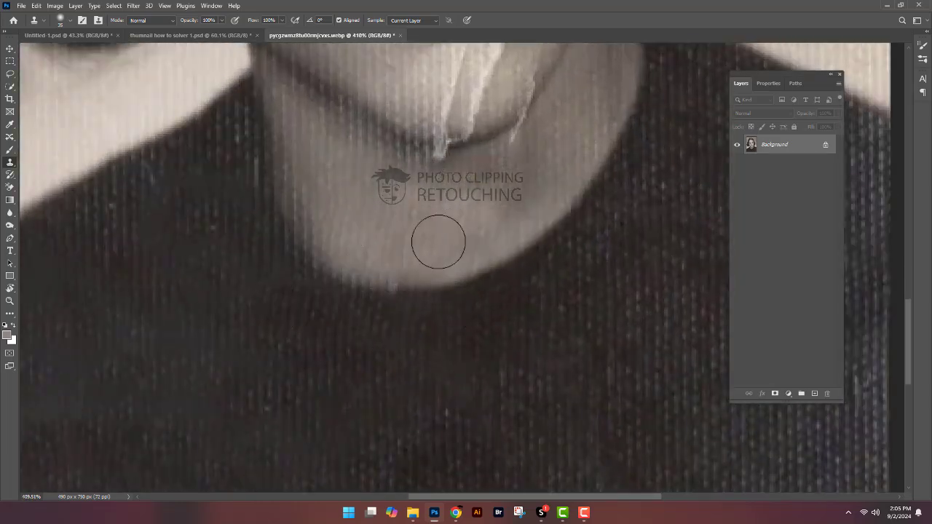
pyautogui.scroll(-2, 501, 326)
pyautogui.scroll(-1, 501, 327)
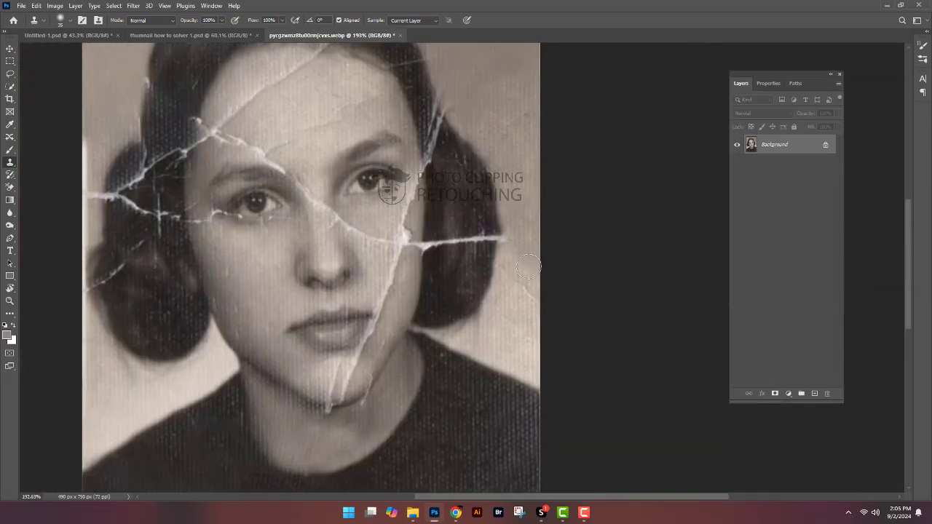
pyautogui.scroll(3, 508, 204)
pyautogui.scroll(-2, 548, 346)
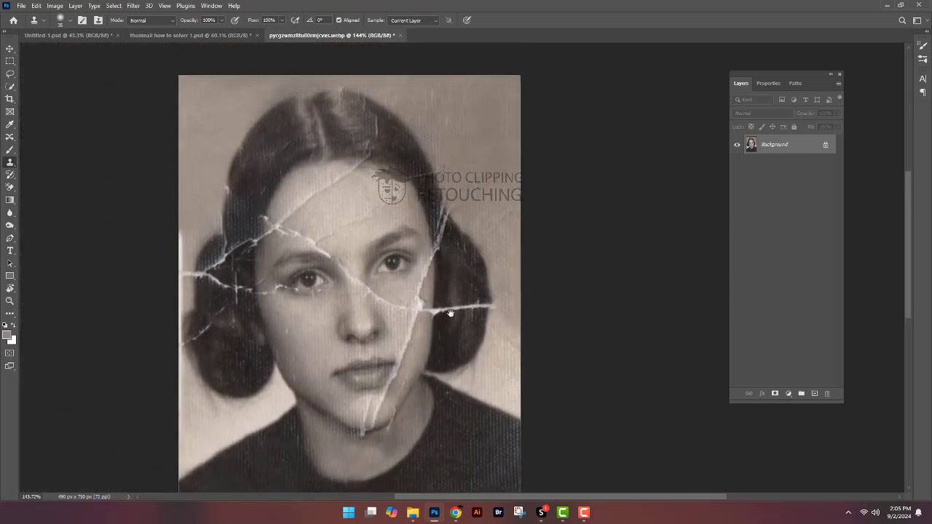
pyautogui.scroll(2, 334, 197)
pyautogui.scroll(-1, 232, 220)
pyautogui.scroll(2, 232, 220)
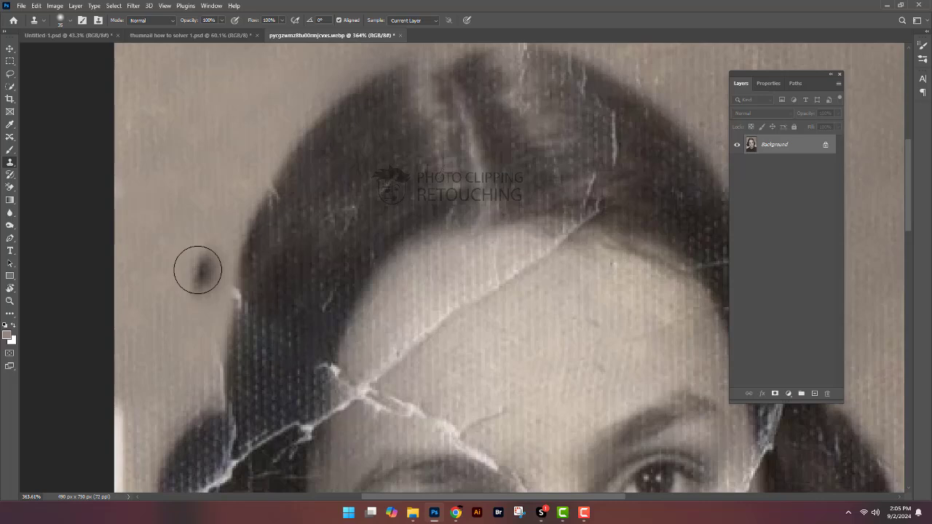
pyautogui.click(197, 270)
pyautogui.click(235, 300)
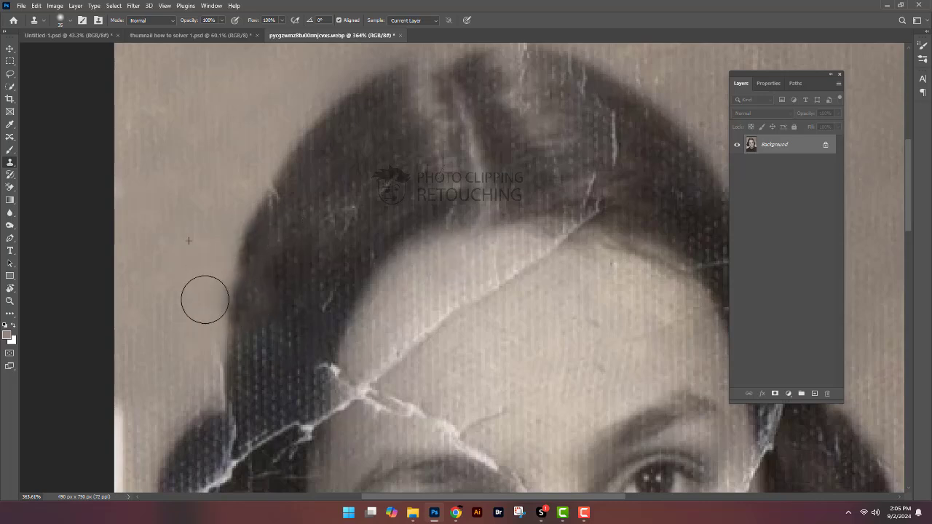
pyautogui.scroll(-3, 196, 291)
pyautogui.scroll(2, 262, 241)
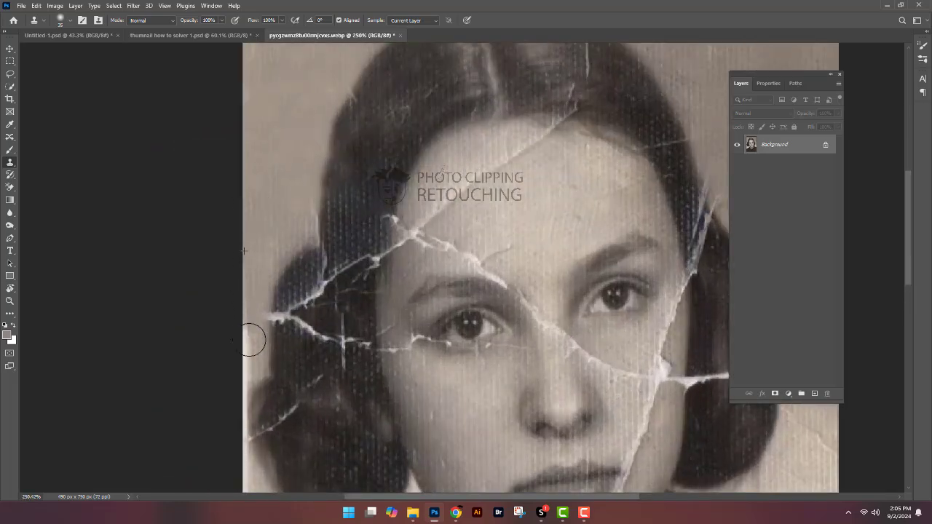
pyautogui.scroll(-1, 247, 371)
pyautogui.scroll(2, 251, 305)
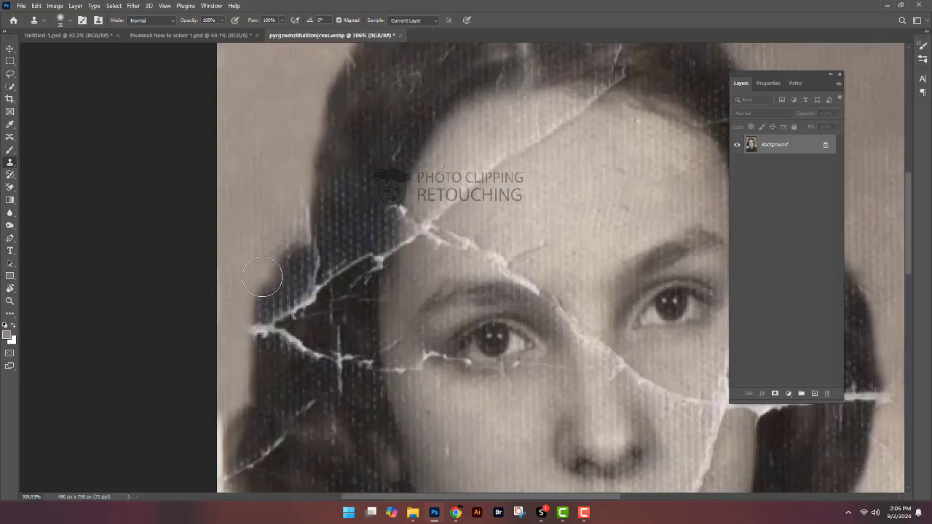
# - Content-Aware Fill a lassoed crack across the upper forehead
pyautogui.click(11, 75)
pyautogui.scroll(-3, 410, 223)
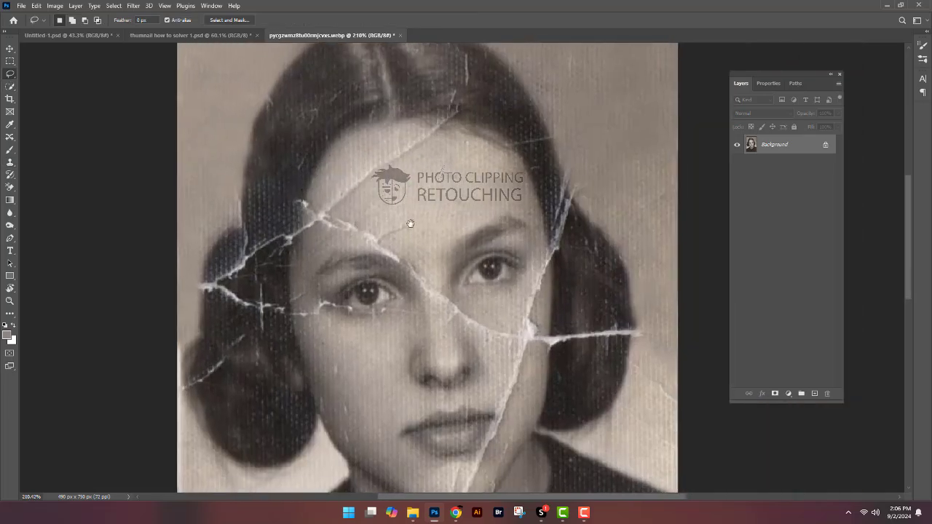
pyautogui.scroll(3, 289, 210)
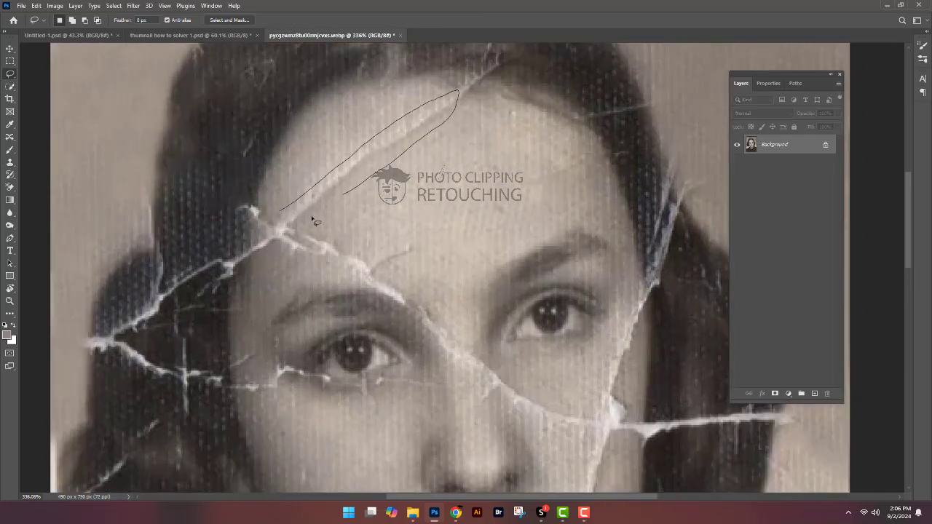
pyautogui.moveTo(250, 235); pyautogui.dragTo(285, 225)
pyautogui.rightClick(285, 225)
pyautogui.click(302, 342)
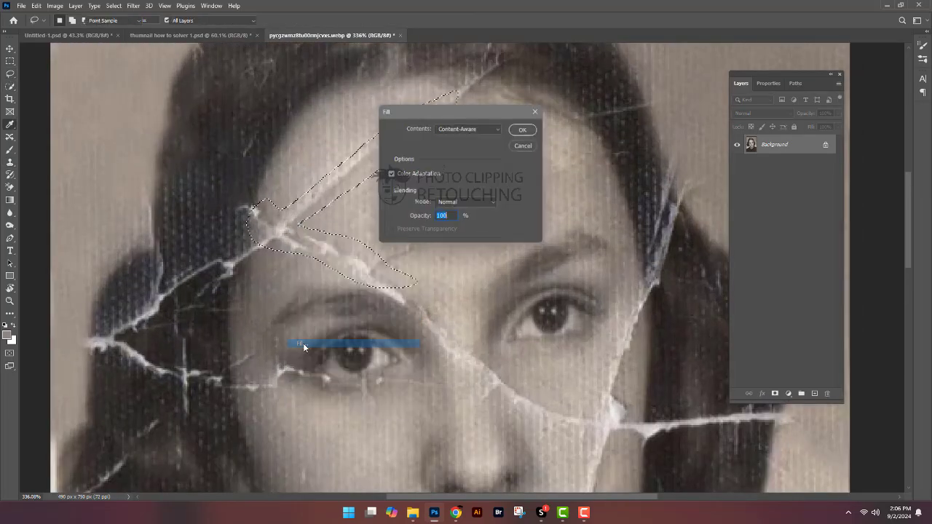
pyautogui.press('Return')
pyautogui.hotkey('ctrl', 'd')
pyautogui.scroll(1, 297, 327)
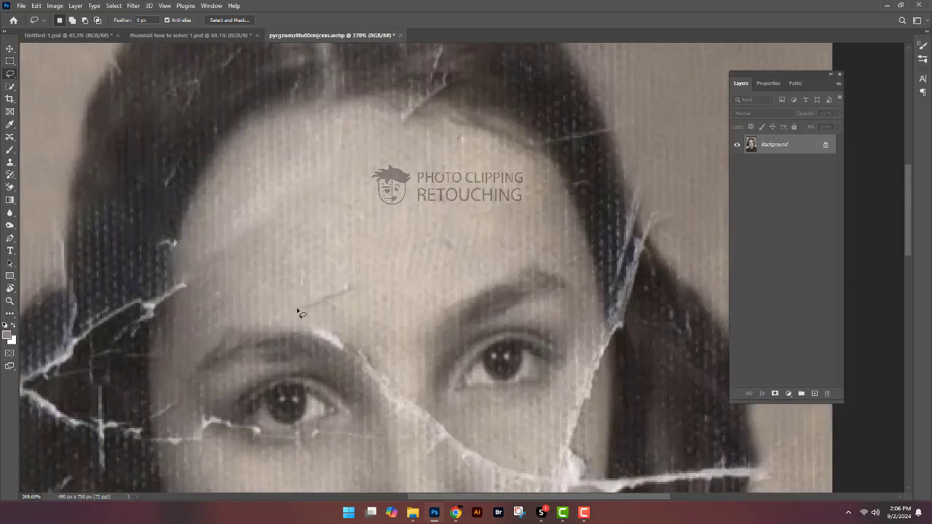
# - Content-Aware Fill a second crack fragment on the forehead
pyautogui.moveTo(353, 278); pyautogui.dragTo(349, 291)
pyautogui.rightClick(350, 291)
pyautogui.click(368, 405)
pyautogui.press('Return')
pyautogui.hotkey('ctrl', 'd')
pyautogui.scroll(-4, 437, 235)
pyautogui.scroll(2, 437, 235)
pyautogui.scroll(-2, 364, 218)
pyautogui.scroll(2, 329, 182)
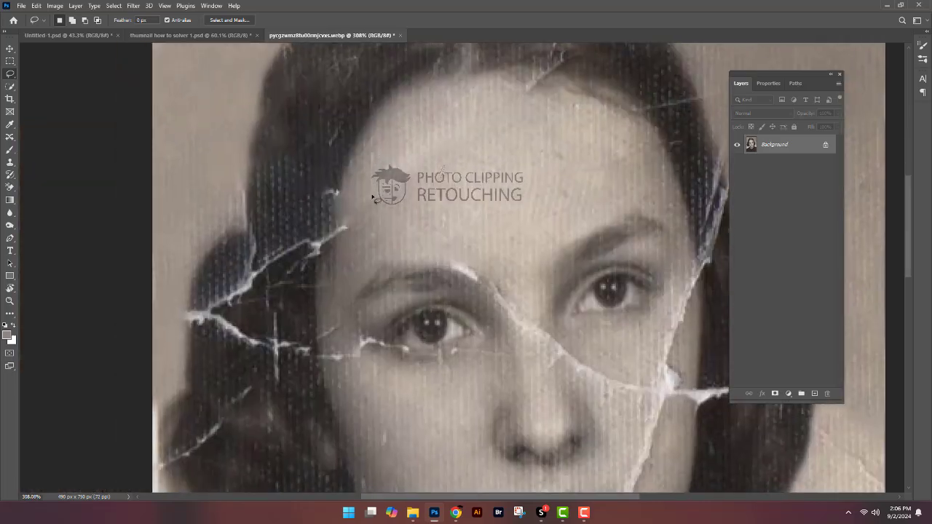
pyautogui.scroll(1, 328, 182)
# - Content-Aware Fill the crack near the temple
pyautogui.rightClick(347, 231)
pyautogui.click(366, 345)
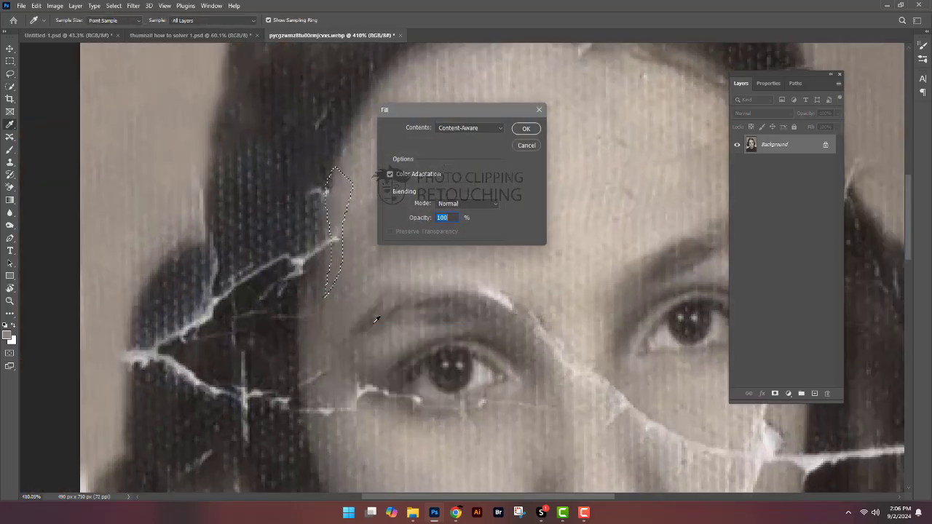
pyautogui.press('Return')
pyautogui.hotkey('ctrl', 'd')
pyautogui.scroll(-4, 378, 291)
pyautogui.scroll(3, 379, 291)
pyautogui.scroll(1, 369, 186)
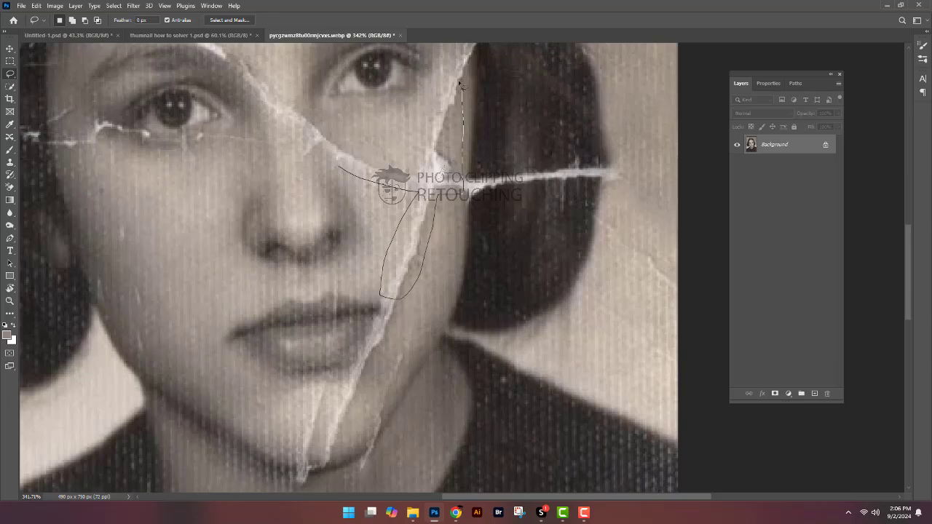
# - Content-Aware Fill the diagonal crack on the cheek beside the nose
pyautogui.moveTo(369, 144); pyautogui.dragTo(382, 160)
pyautogui.rightClick(383, 160)
pyautogui.click(397, 275)
pyautogui.press('Return')
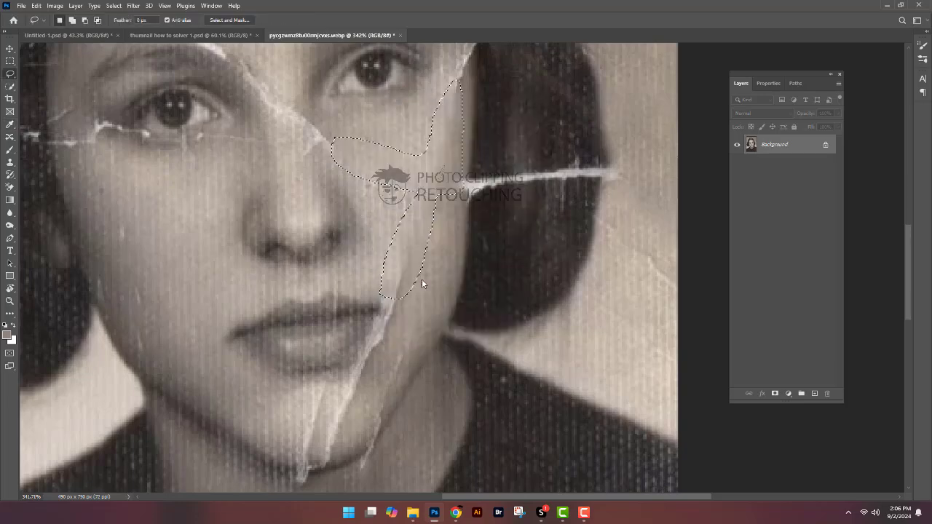
pyautogui.hotkey('ctrl', 'd')
pyautogui.scroll(-1, 413, 262)
pyautogui.scroll(-3, 413, 262)
pyautogui.scroll(3, 412, 262)
pyautogui.scroll(-1, 422, 291)
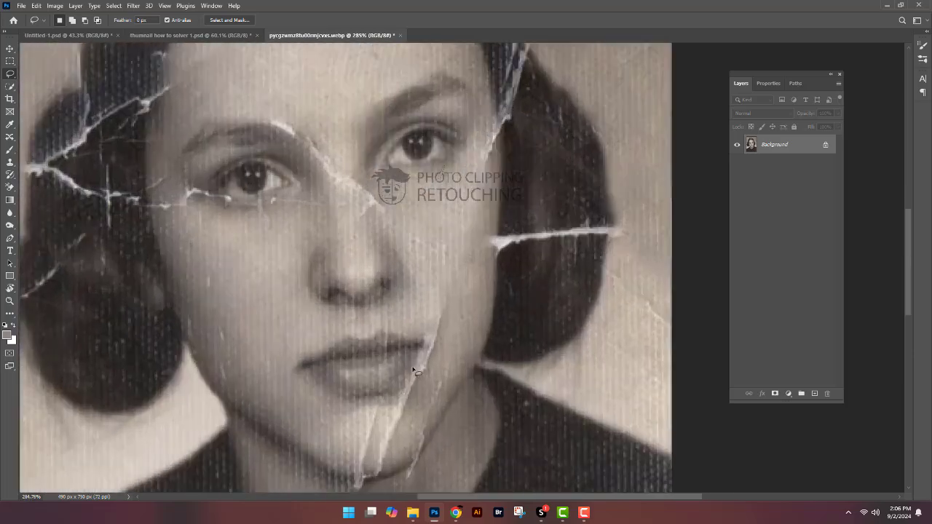
pyautogui.scroll(1, 431, 329)
pyautogui.scroll(-1, 431, 329)
pyautogui.scroll(1, 468, 298)
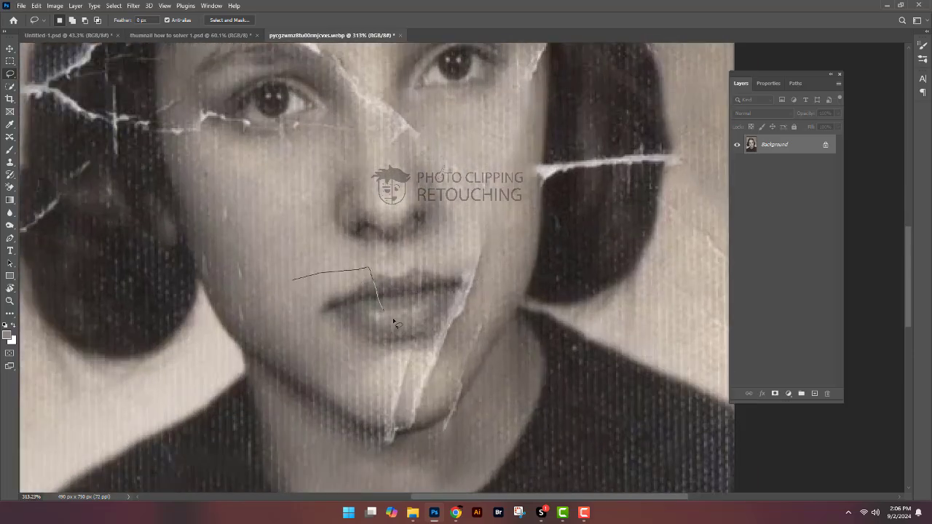
# - Copy the lassoed lips to a new layer and shift it right over the crack
pyautogui.hotkey('ctrl', 'j')
pyautogui.press('v')
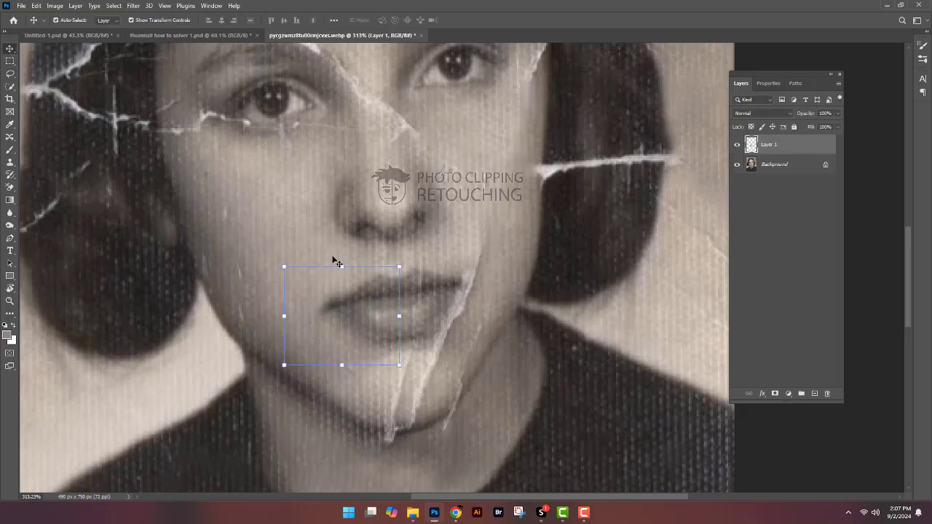
pyautogui.moveTo(349, 291)
pyautogui.mouseDown()
pyautogui.moveTo(417, 285)
pyautogui.moveTo(458, 308)
pyautogui.moveTo(427, 319)
pyautogui.moveTo(490, 348)
pyautogui.moveTo(420, 315)
pyautogui.mouseUp()
pyautogui.click(767, 83)
pyautogui.scroll(1, 459, 306)
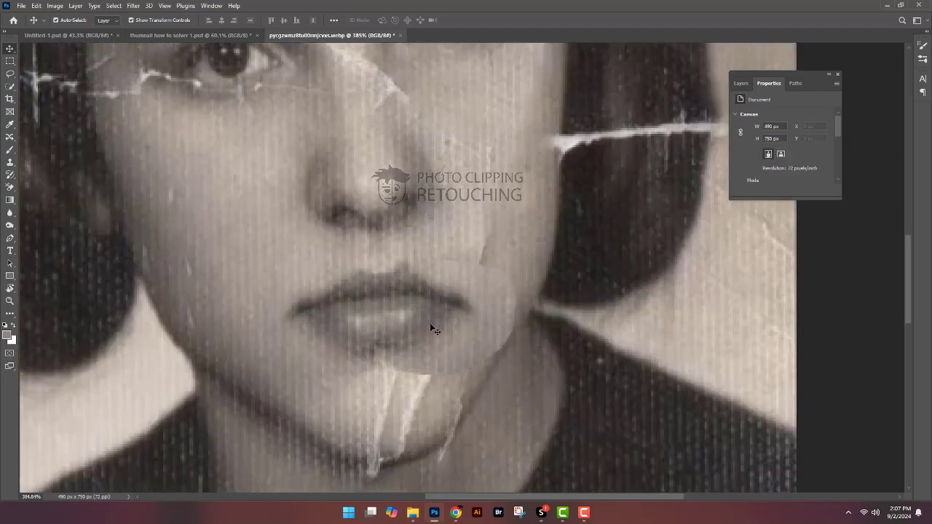
# - Merge the lip patch layer down into the Background
pyautogui.click(741, 83)
pyautogui.click(783, 142)
pyautogui.rightClick(795, 145)
pyautogui.click(844, 253)
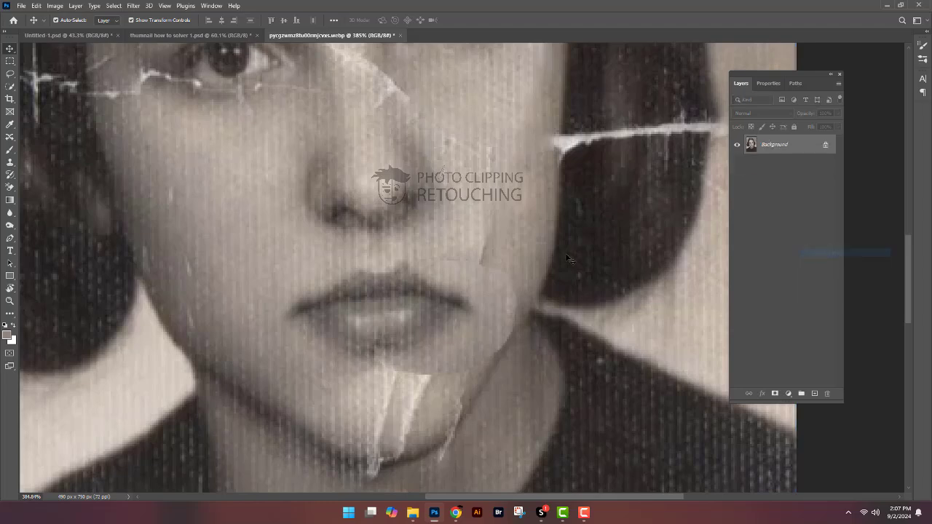
pyautogui.scroll(-3, 376, 213)
# - Content-Aware Fill the white crack across the right side of the hair
pyautogui.scroll(-1, 364, 233)
pyautogui.press('s')
pyautogui.scroll(3, 337, 194)
pyautogui.scroll(1, 330, 166)
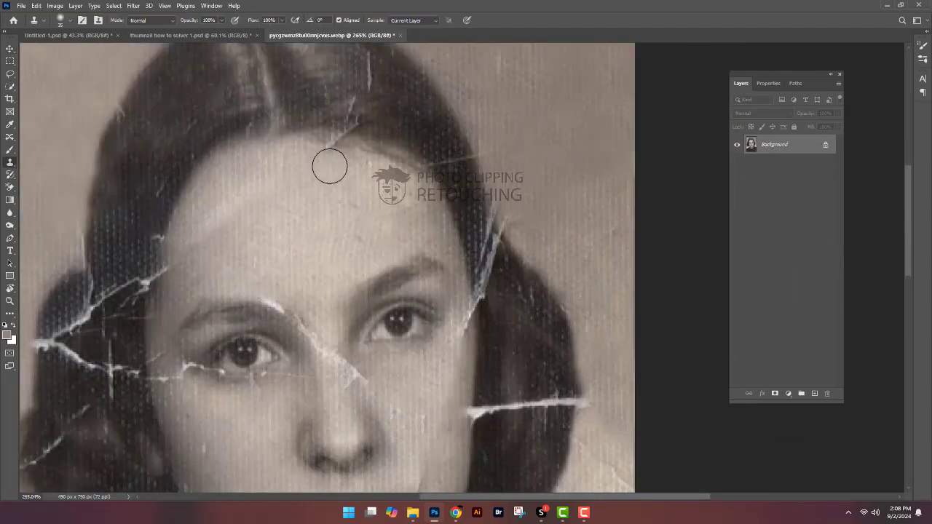
pyautogui.press('l')
pyautogui.scroll(-2, 368, 233)
pyautogui.scroll(3, 373, 274)
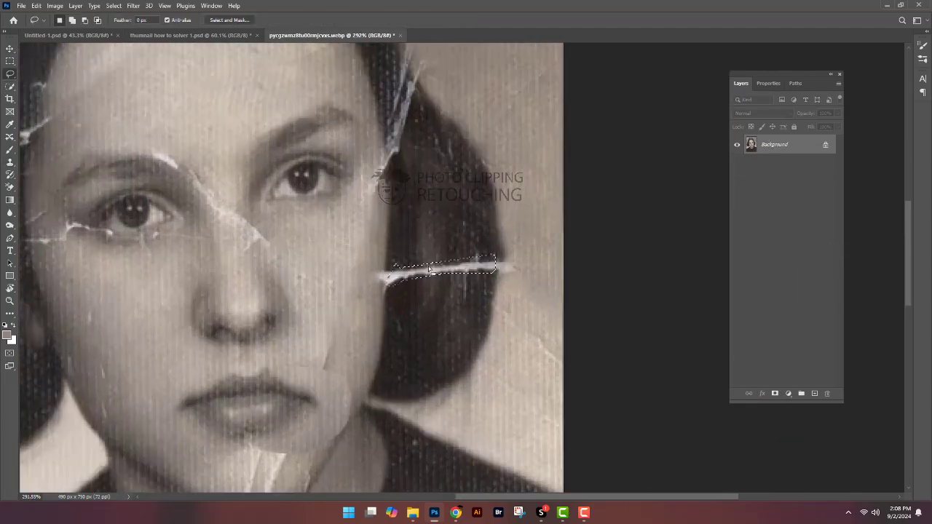
pyautogui.rightClick(430, 270)
pyautogui.click(462, 383)
pyautogui.press('Return')
pyautogui.hotkey('ctrl', 'd')
# - Clone-stamp out the white scratch along the hair edge
pyautogui.press('s')
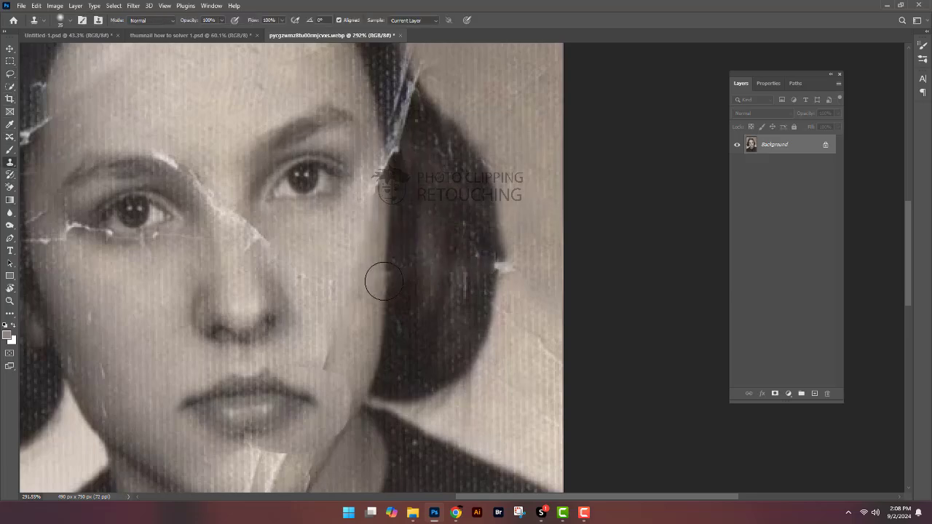
pyautogui.scroll(-3, 383, 282)
pyautogui.scroll(-1, 452, 249)
pyautogui.scroll(-2, 545, 306)
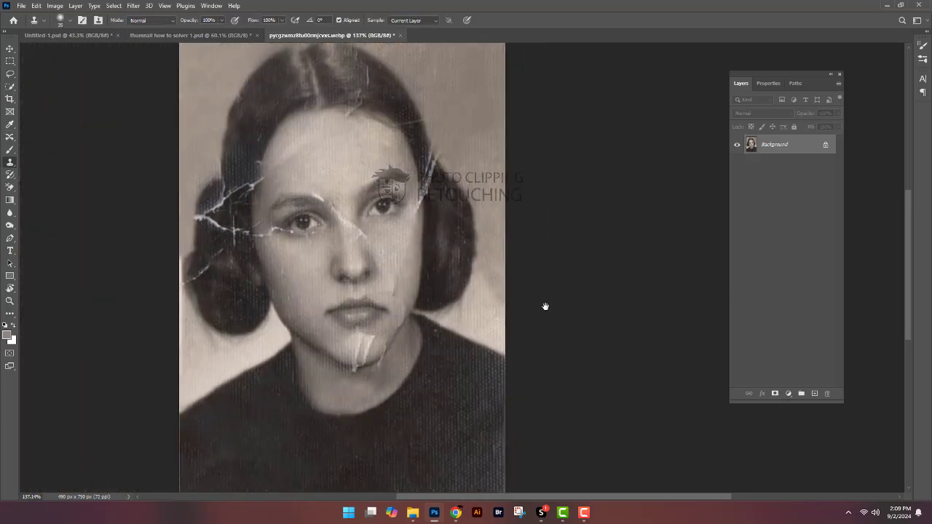
pyautogui.scroll(3, 371, 170)
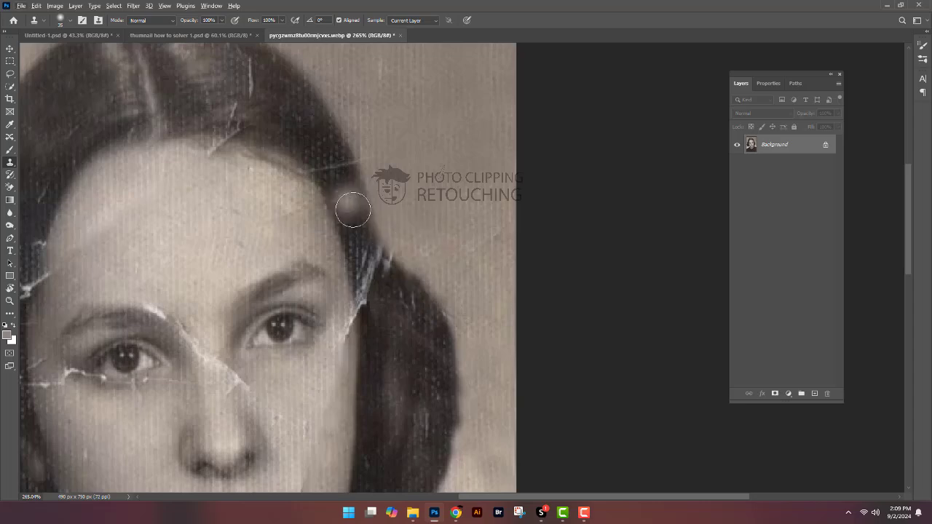
pyautogui.scroll(1, 351, 225)
pyautogui.moveTo(352, 295); pyautogui.dragTo(361, 379)
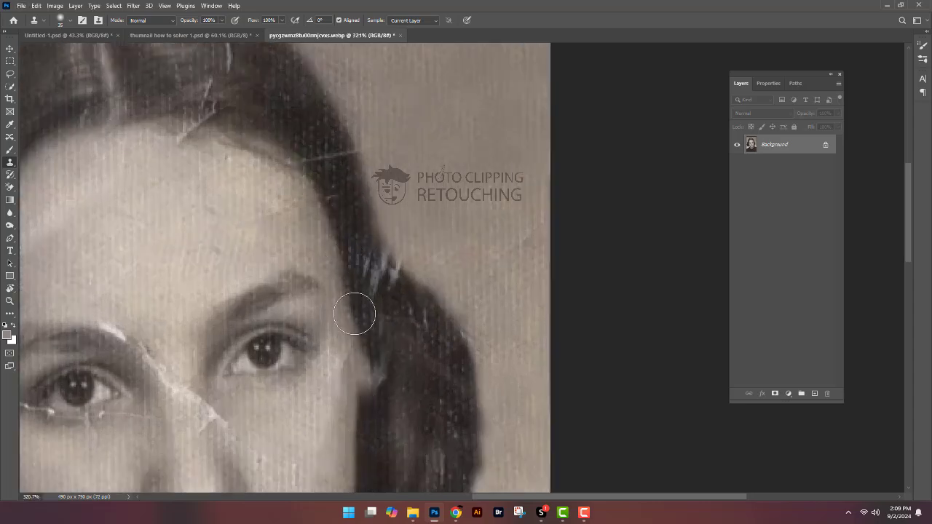
pyautogui.scroll(-3, 358, 342)
pyautogui.scroll(4, 412, 358)
# - Set Clone Stamp flow to 61% and clone over scratches in the right hair
pyautogui.press('l')
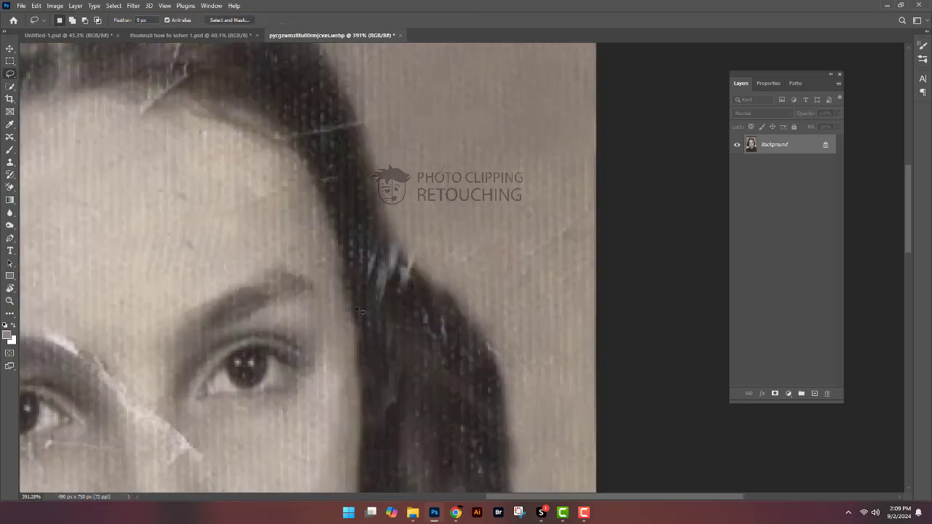
pyautogui.scroll(-3, 408, 390)
pyautogui.press('s')
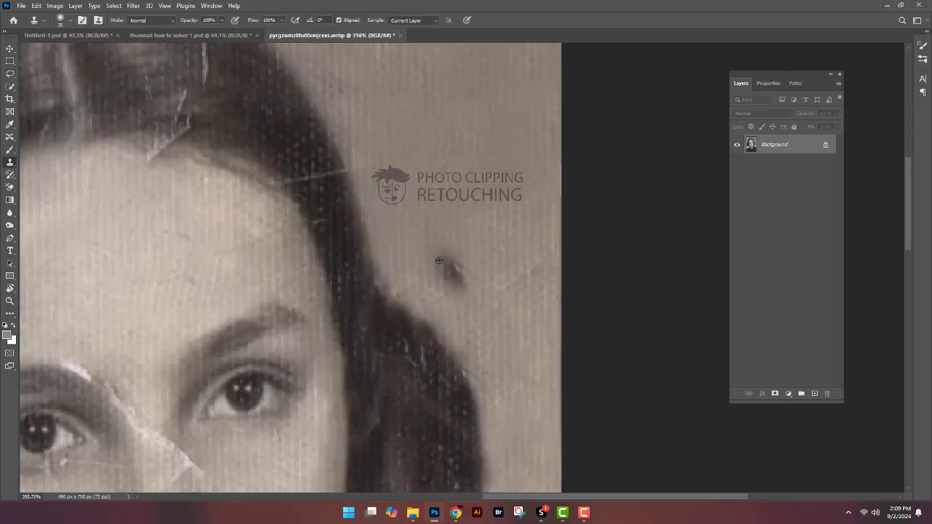
pyautogui.moveTo(404, 228); pyautogui.dragTo(364, 116)
pyautogui.hotkey('shift', '6')
pyautogui.hotkey('shift', '1')
pyautogui.scroll(2, 378, 255)
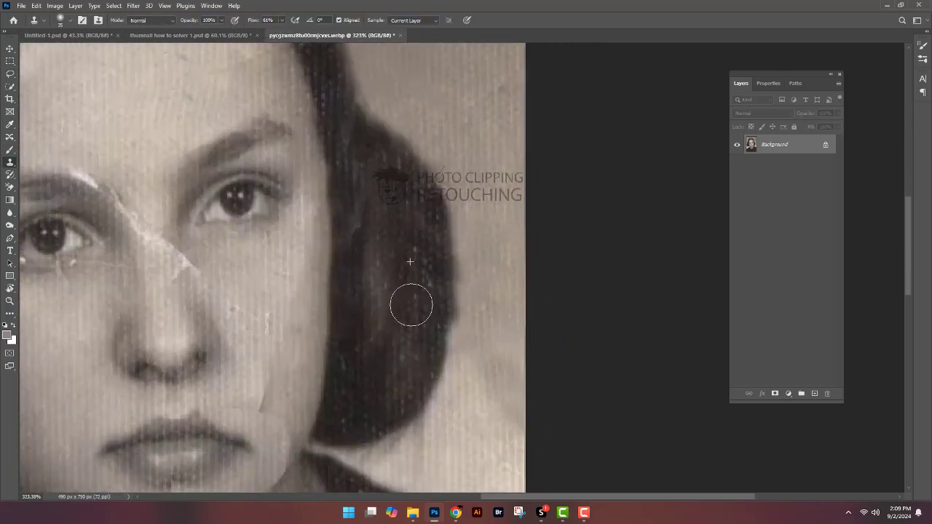
pyautogui.moveTo(410, 305)
pyautogui.mouseDown()
pyautogui.moveTo(429, 362)
pyautogui.moveTo(287, 239)
pyautogui.mouseUp()
pyautogui.scroll(-2, 410, 332)
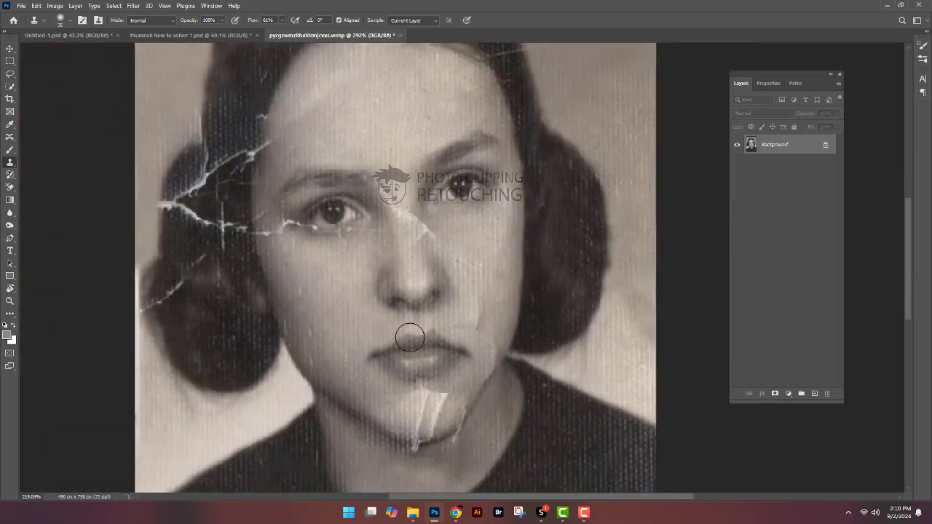
pyautogui.scroll(2, 485, 245)
# - Clone away the crack running down the chin below the lips
pyautogui.moveTo(474, 277); pyautogui.dragTo(491, 235)
pyautogui.scroll(2, 354, 339)
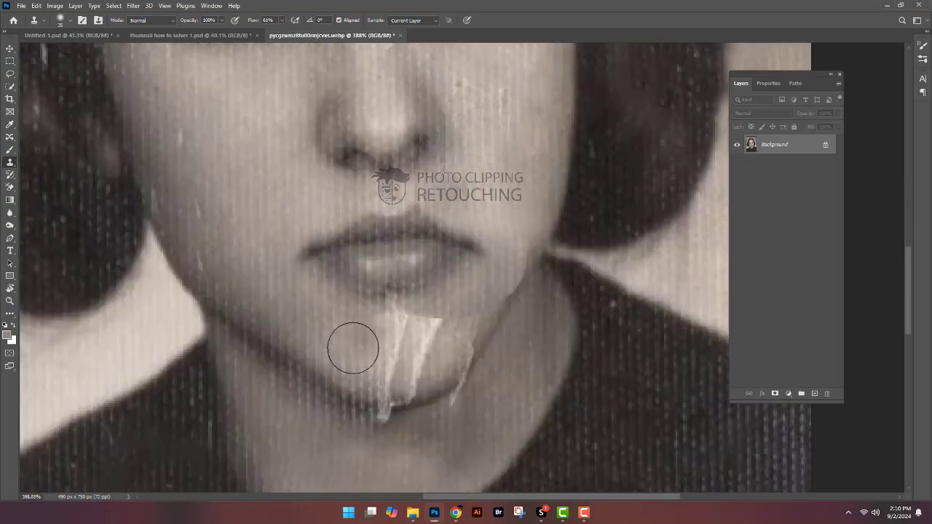
pyautogui.scroll(-2, 478, 301)
pyautogui.scroll(-2, 436, 277)
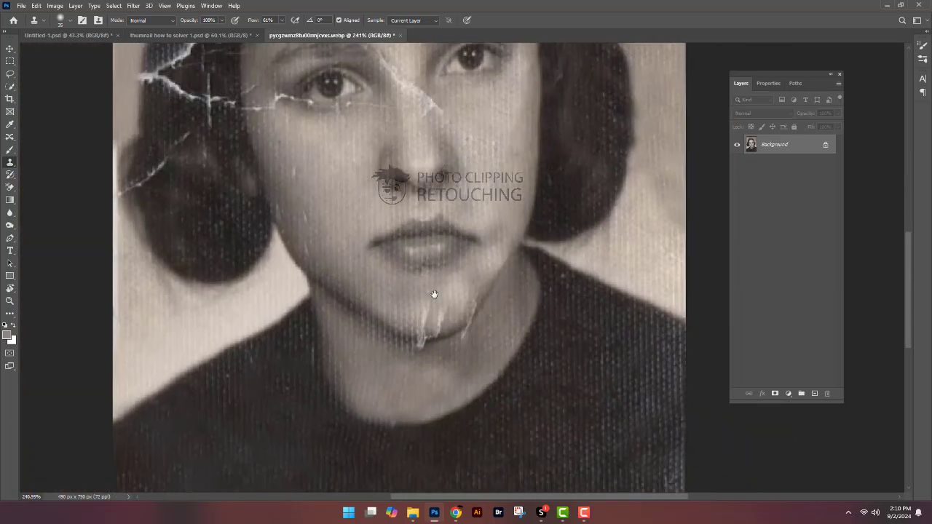
pyautogui.scroll(4, 416, 256)
pyautogui.scroll(-1, 417, 256)
pyautogui.scroll(-1, 466, 240)
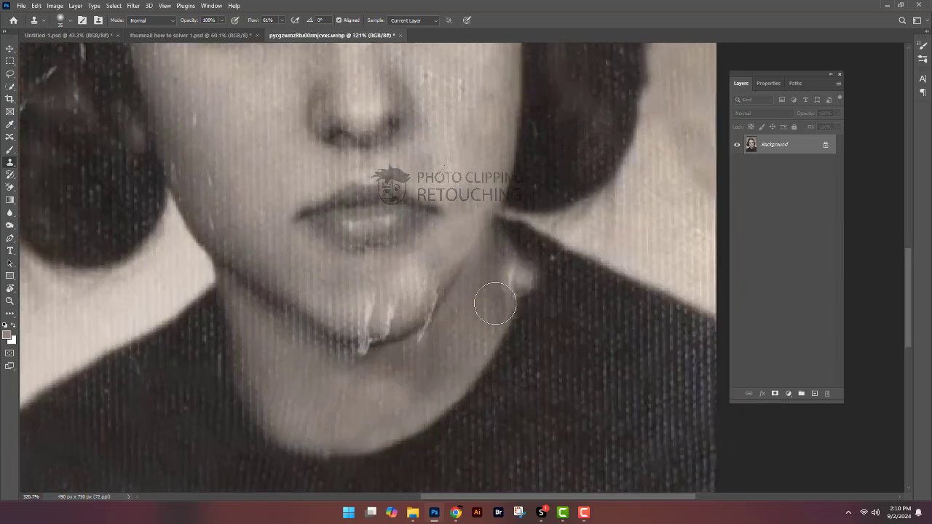
pyautogui.scroll(2, 481, 233)
pyautogui.scroll(-2, 474, 162)
pyautogui.scroll(3, 415, 278)
pyautogui.scroll(-1, 417, 300)
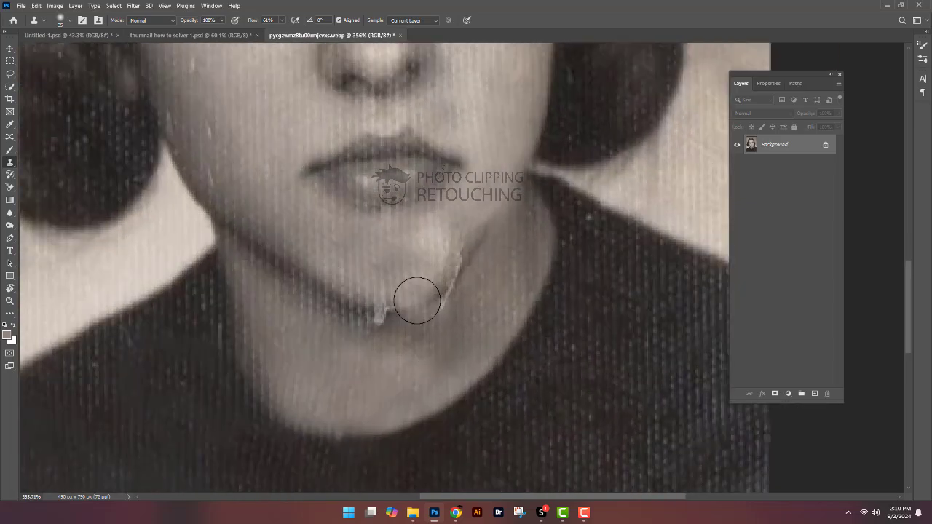
pyautogui.moveTo(410, 307); pyautogui.dragTo(420, 373)
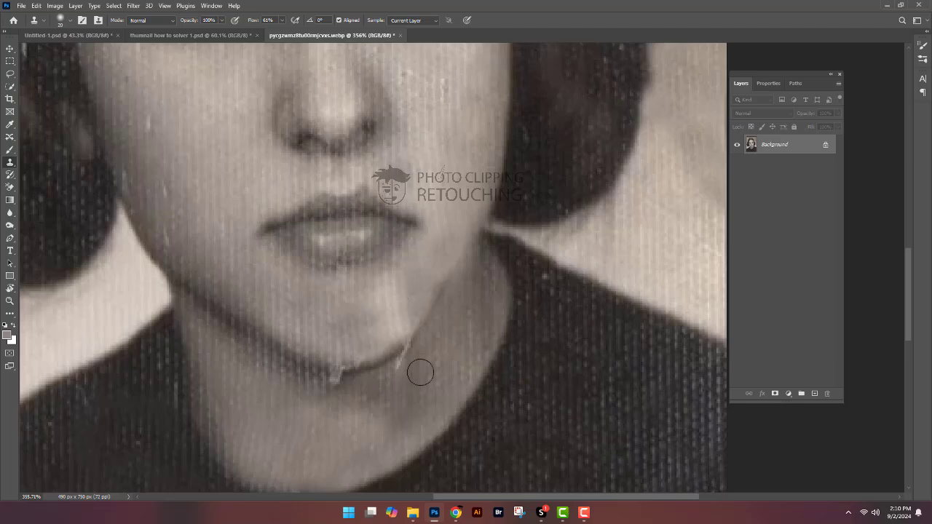
pyautogui.scroll(2, 442, 358)
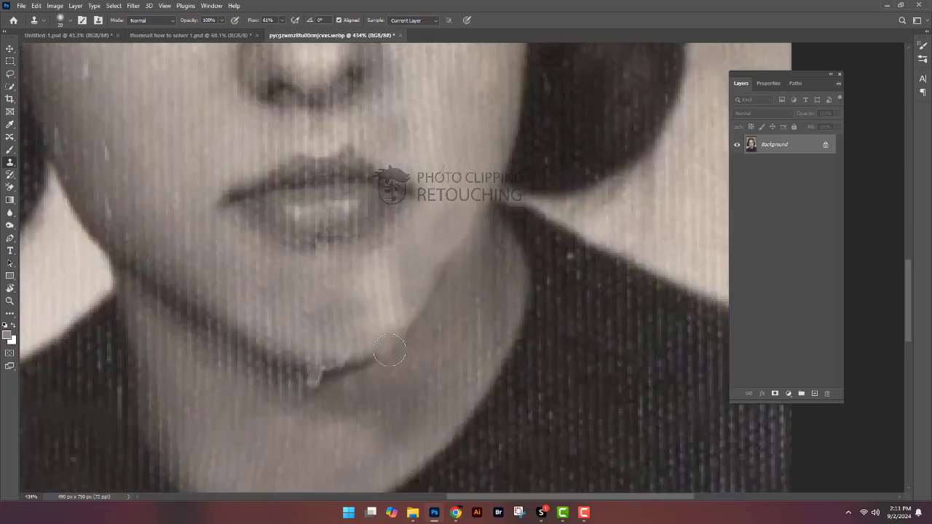
pyautogui.scroll(-1, 374, 395)
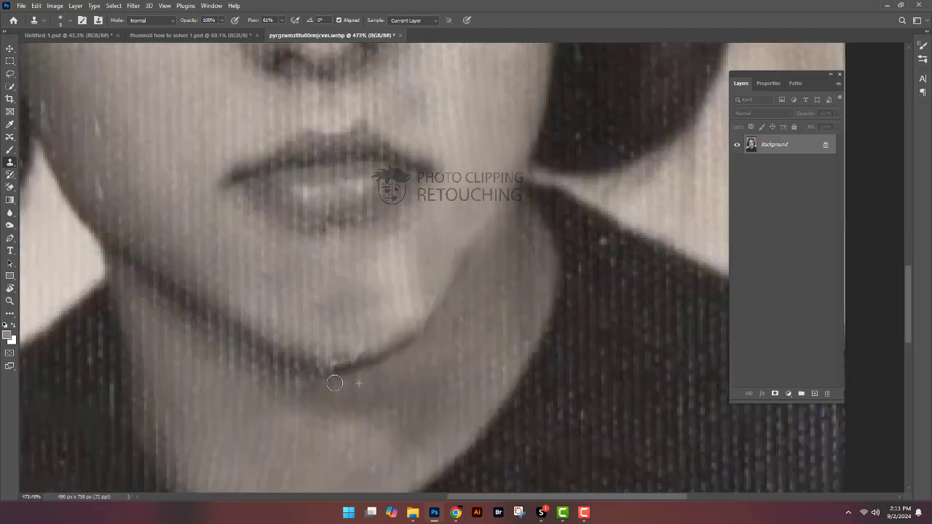
pyautogui.scroll(3, 346, 378)
pyautogui.scroll(-2, 346, 378)
pyautogui.scroll(-2, 287, 364)
pyautogui.scroll(-1, 385, 401)
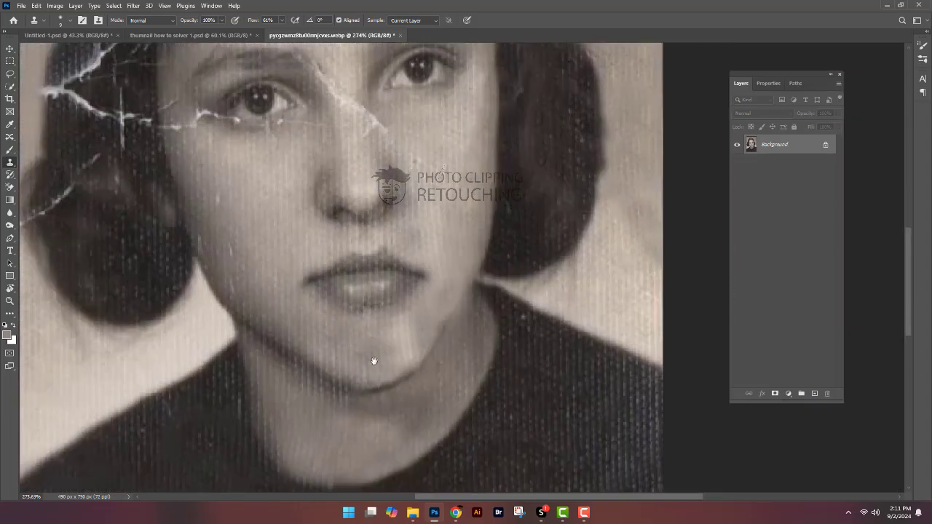
pyautogui.scroll(-1, 374, 364)
pyautogui.scroll(-1, 380, 358)
pyautogui.scroll(2, 308, 270)
# - Content-Aware Fill the lassoed crack under the left eye
pyautogui.scroll(1, 362, 227)
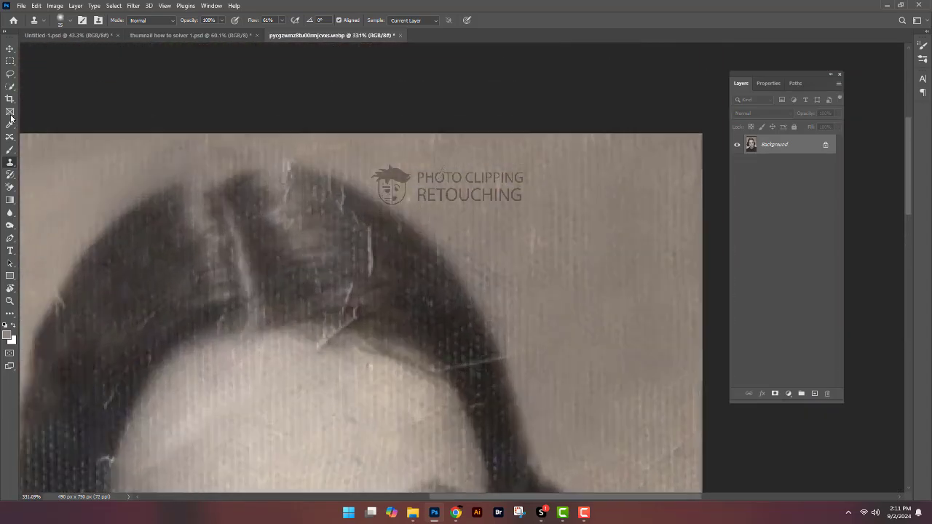
pyautogui.press('l')
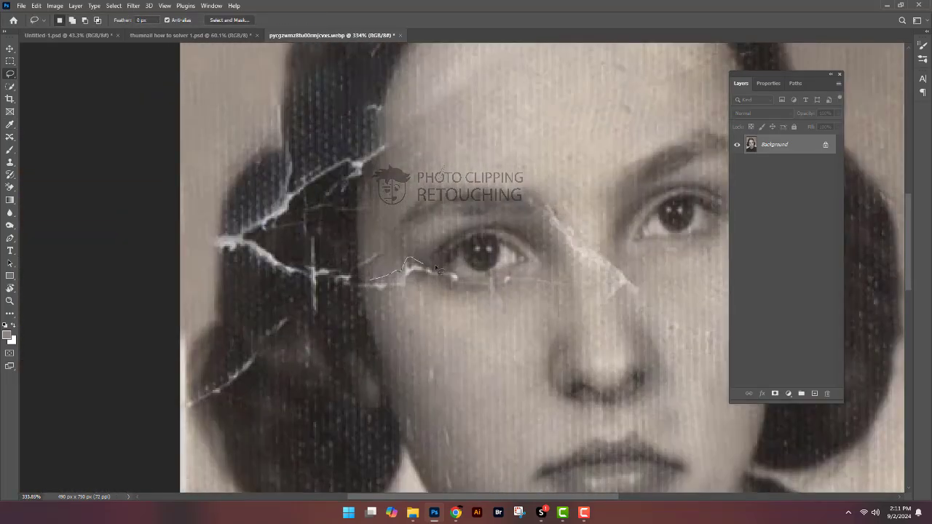
pyautogui.rightClick(393, 286)
pyautogui.click(451, 405)
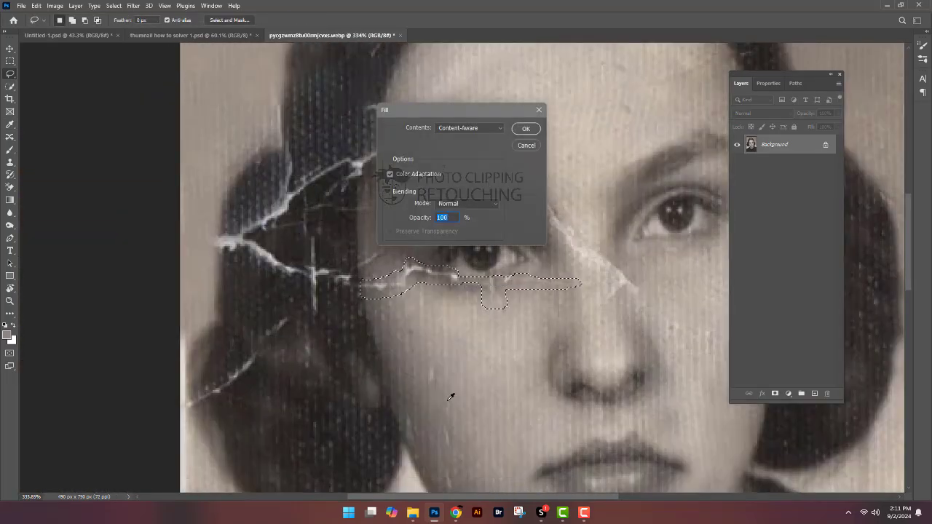
pyautogui.press('Return')
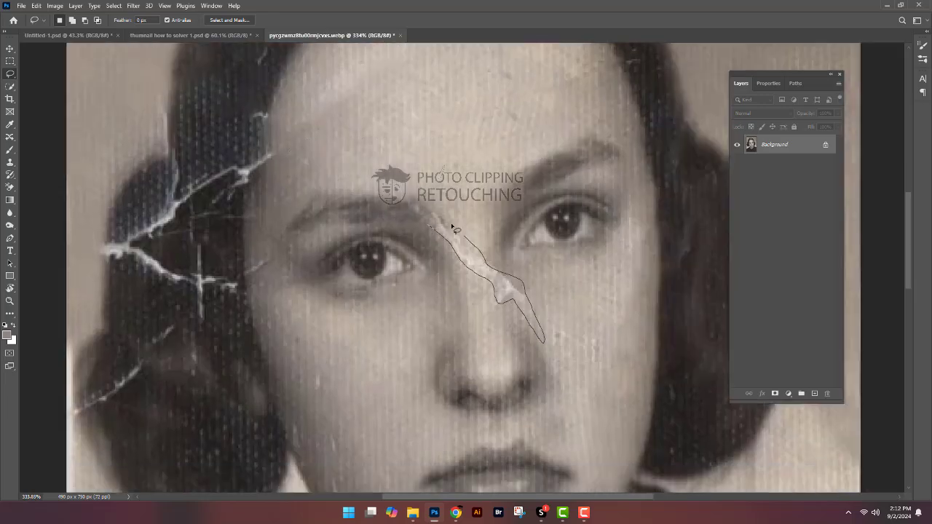
# - Content-Aware Fill the crack across the nose bridge and zoom to check the blend
pyautogui.rightClick(452, 228)
pyautogui.click(499, 344)
pyautogui.press('Return')
pyautogui.click(12, 167)
pyautogui.scroll(1, 233, 204)
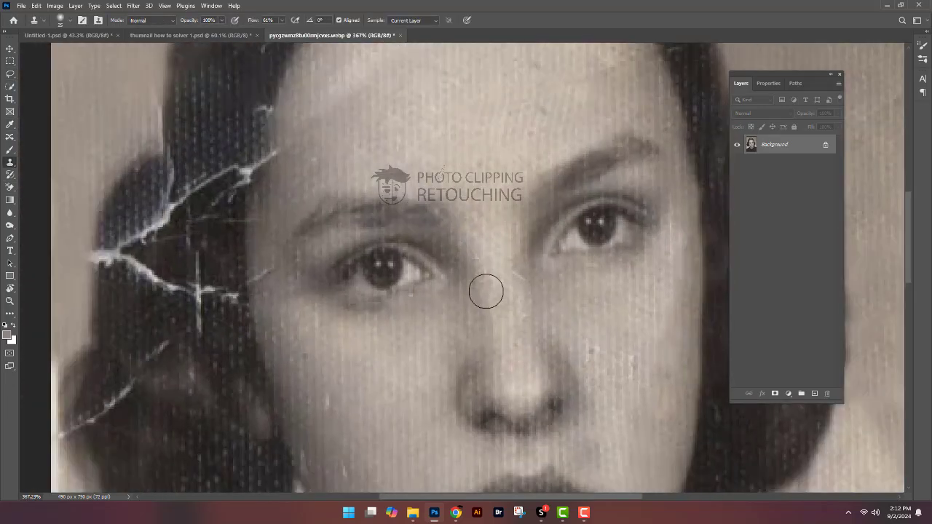
pyautogui.scroll(-2, 517, 279)
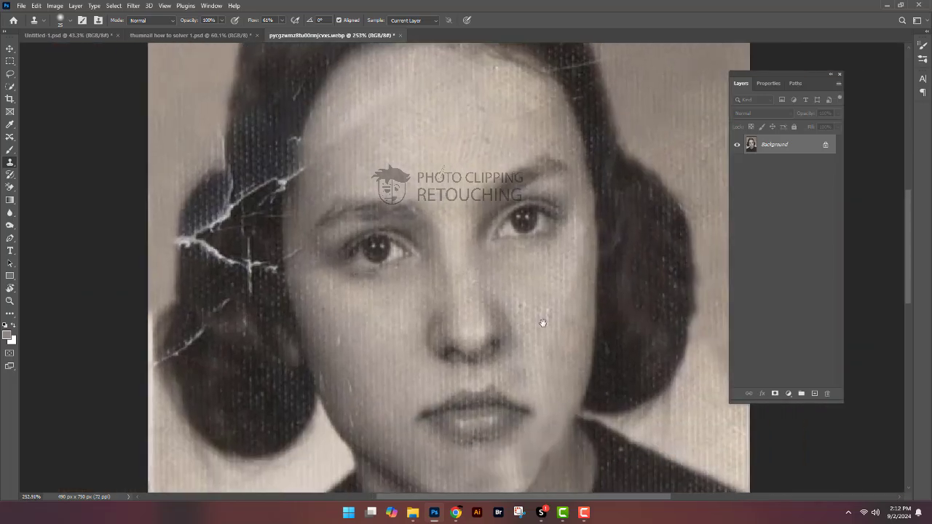
pyautogui.scroll(-1, 541, 323)
pyautogui.scroll(2, 401, 317)
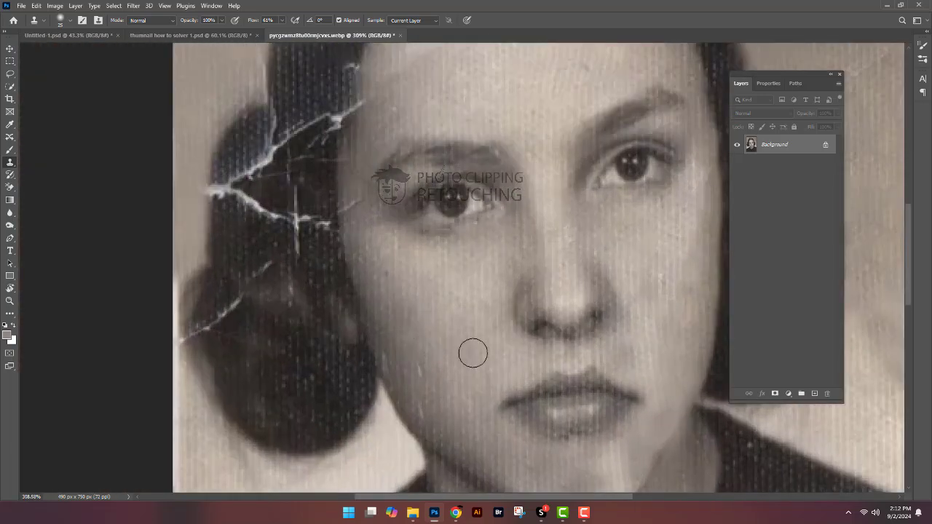
pyautogui.scroll(-2, 472, 353)
pyautogui.scroll(1, 458, 322)
pyautogui.scroll(-2, 456, 197)
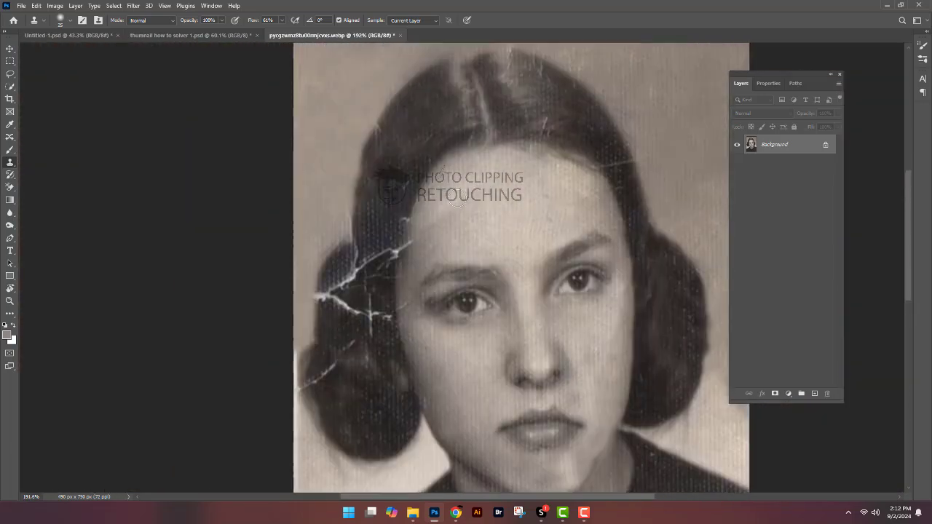
pyautogui.scroll(3, 456, 195)
pyautogui.scroll(-2, 388, 287)
# - Lasso the branching hair cracks beside the temple, Content-Aware fill them, and deselect
pyautogui.press('l')
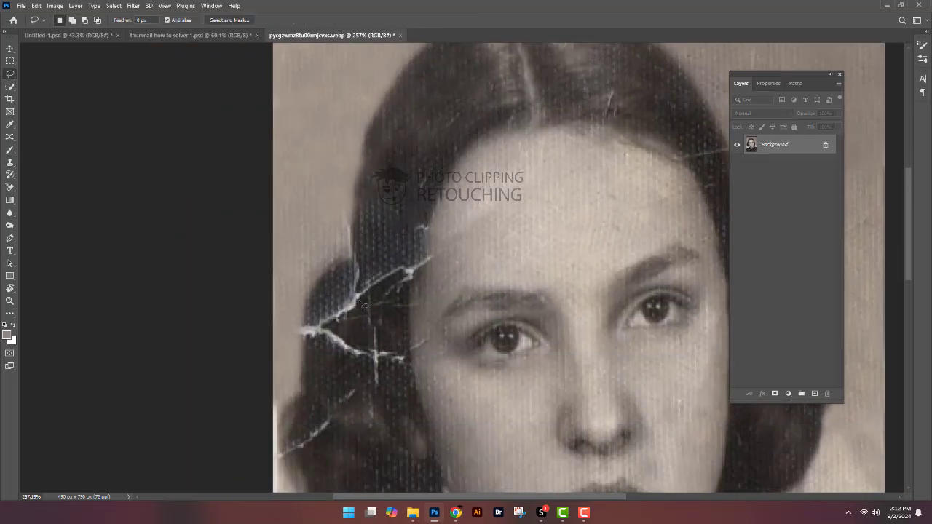
pyautogui.moveTo(388, 305); pyautogui.dragTo(314, 342)
pyautogui.rightClick(312, 125)
pyautogui.press('Escape')
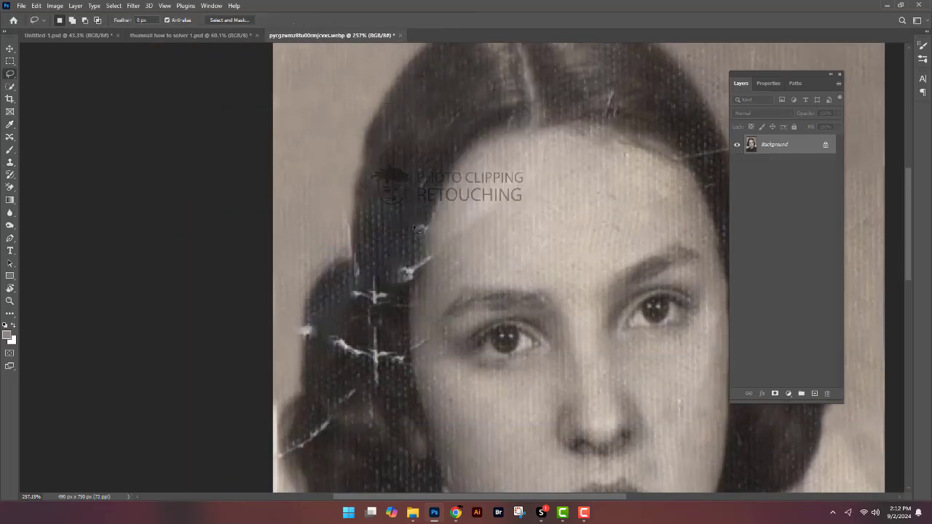
pyautogui.hotkey('shift', 'BackSpace')
pyautogui.press('Return')
# - Clone Stamp dark hair texture over the leftover crack marks
pyautogui.press('s')
pyautogui.hscroll(-1, 403, 230)
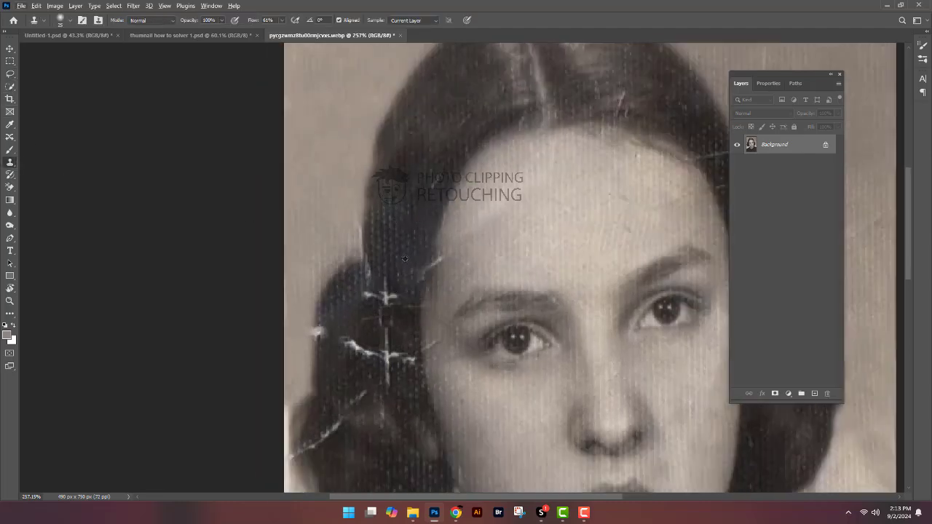
pyautogui.scroll(-2, 401, 210)
pyautogui.moveTo(445, 197); pyautogui.dragTo(480, 297)
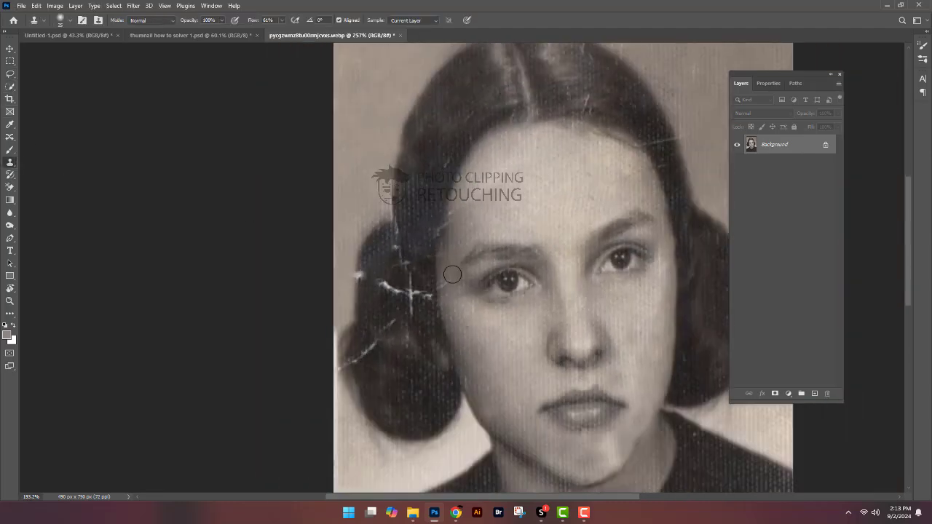
# - Lasso the cross-shaped scratch in the hair, Content-Aware fill it, and deselect
pyautogui.press('l')
pyautogui.keyDown('alt'); pyautogui.scroll(1, 348, 269); pyautogui.keyUp('alt')
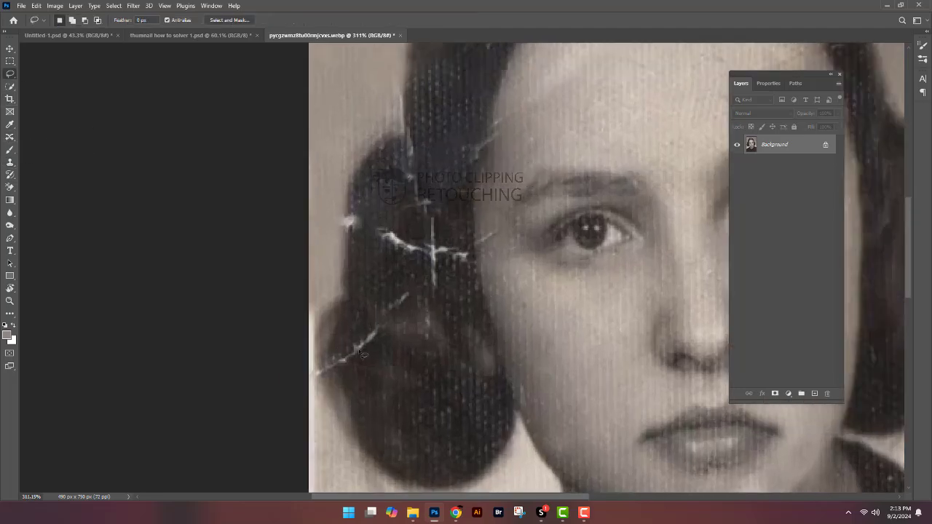
pyautogui.moveTo(458, 375); pyautogui.dragTo(335, 356)
pyautogui.rightClick(374, 311)
pyautogui.click(408, 254)
pyautogui.scroll(-2, 447, 280)
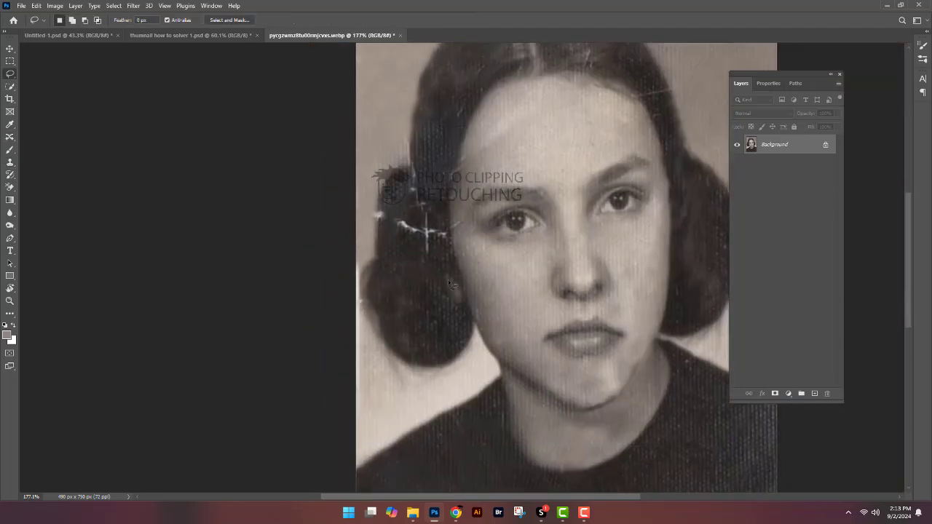
pyautogui.scroll(2, 364, 318)
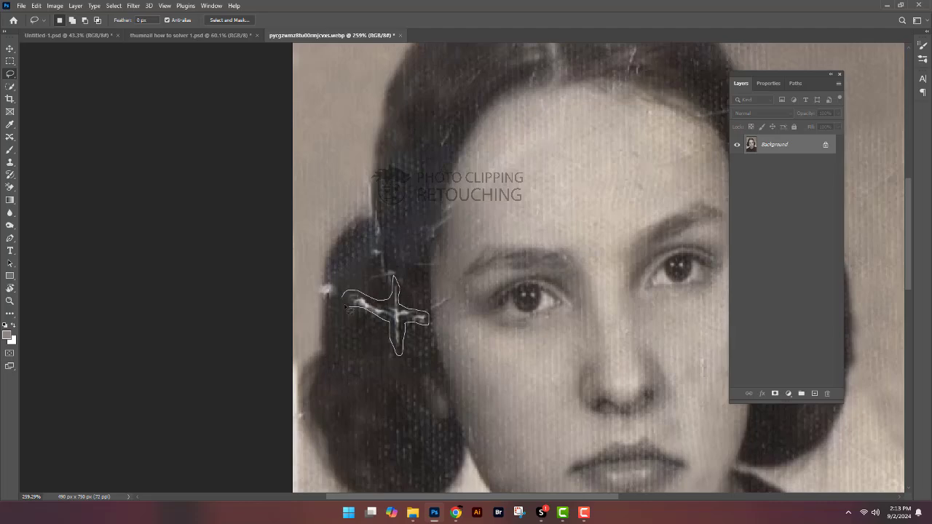
pyautogui.hotkey('shift', 'BackSpace')
pyautogui.press('Return')
pyautogui.rightClick(399, 301)
pyautogui.click(426, 424)
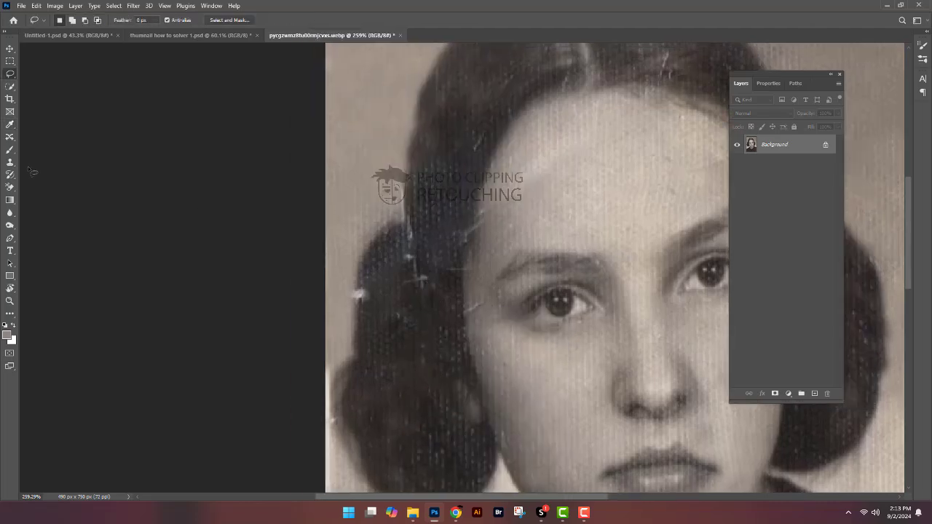
# - Switch to the Clone Stamp and scroll over the hair to check for remaining marks
pyautogui.press('s')
pyautogui.keyDown('alt'); pyautogui.scroll(1, 373, 290); pyautogui.keyUp('alt')
pyautogui.keyDown('alt'); pyautogui.scroll(-1, 381, 315); pyautogui.keyUp('alt')
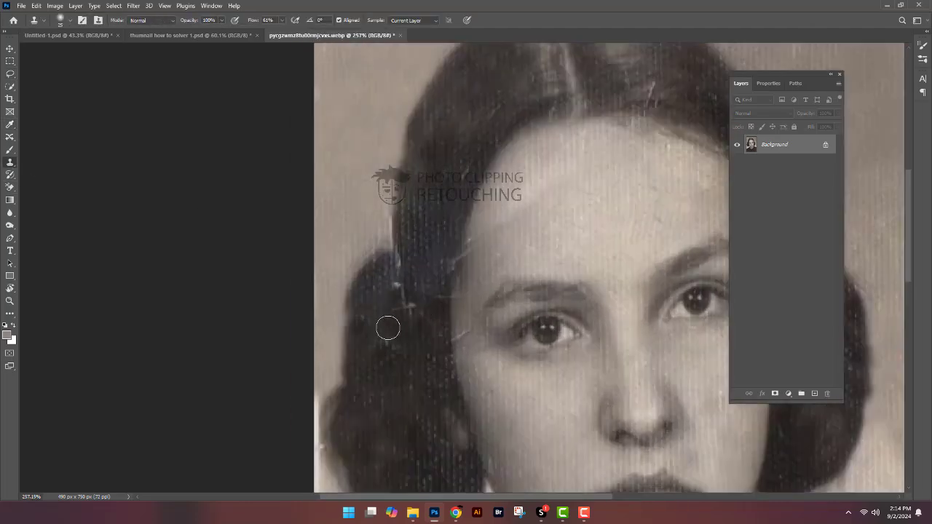
pyautogui.keyDown('alt'); pyautogui.scroll(-1, 406, 306); pyautogui.keyUp('alt')
pyautogui.keyDown('alt'); pyautogui.scroll(-1, 428, 251); pyautogui.keyUp('alt')
# - Lasso the crack at the top of the hair, Content-Aware fill it, and deselect
pyautogui.press('l')
pyautogui.keyDown('alt'); pyautogui.scroll(3, 402, 172); pyautogui.keyUp('alt')
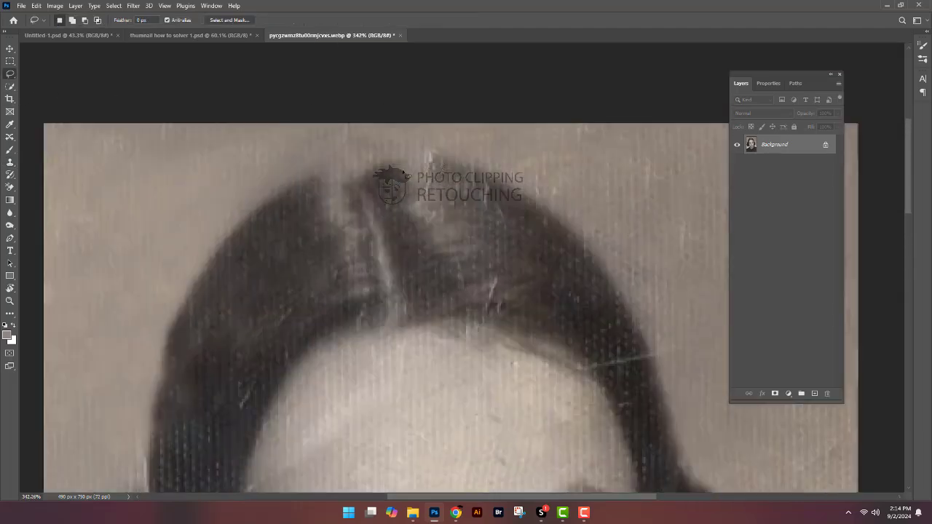
pyautogui.press('Delete')
pyautogui.press('Return')
pyautogui.moveTo(431, 166); pyautogui.dragTo(429, 211)
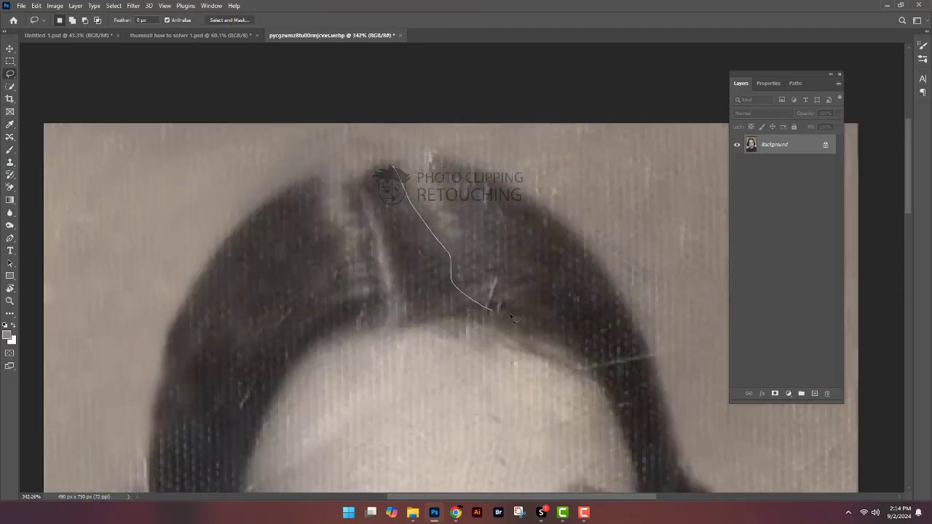
pyautogui.rightClick(428, 201)
pyautogui.click(445, 205)
pyautogui.keyDown('alt'); pyautogui.scroll(-1, 406, 195); pyautogui.keyUp('alt')
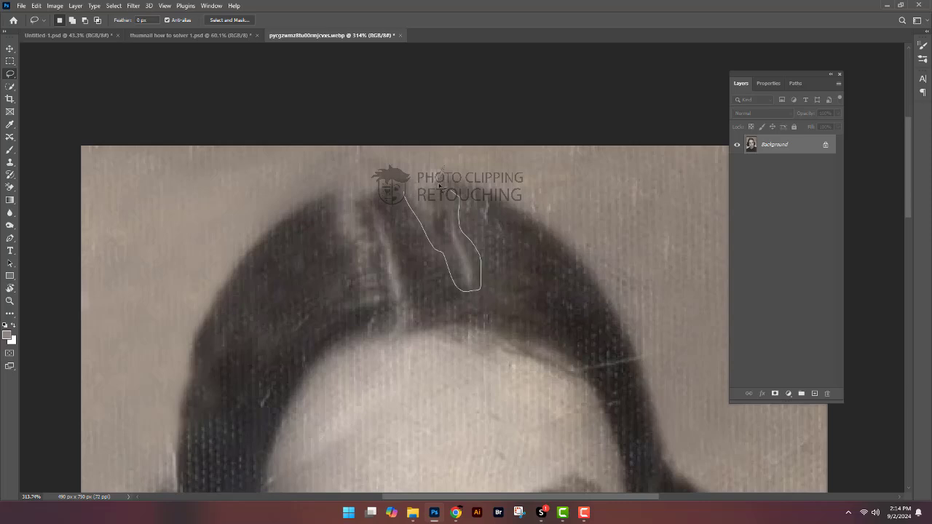
pyautogui.press('Delete')
pyautogui.press('Return')
# - Lasso the remaining crack near the parting and Content-Aware fill it
pyautogui.keyDown('alt'); pyautogui.scroll(-1, 482, 335); pyautogui.keyUp('alt')
pyautogui.keyDown('alt'); pyautogui.scroll(1, 483, 335); pyautogui.keyUp('alt')
pyautogui.moveTo(447, 238); pyautogui.dragTo(446, 290)
pyautogui.rightClick(448, 278)
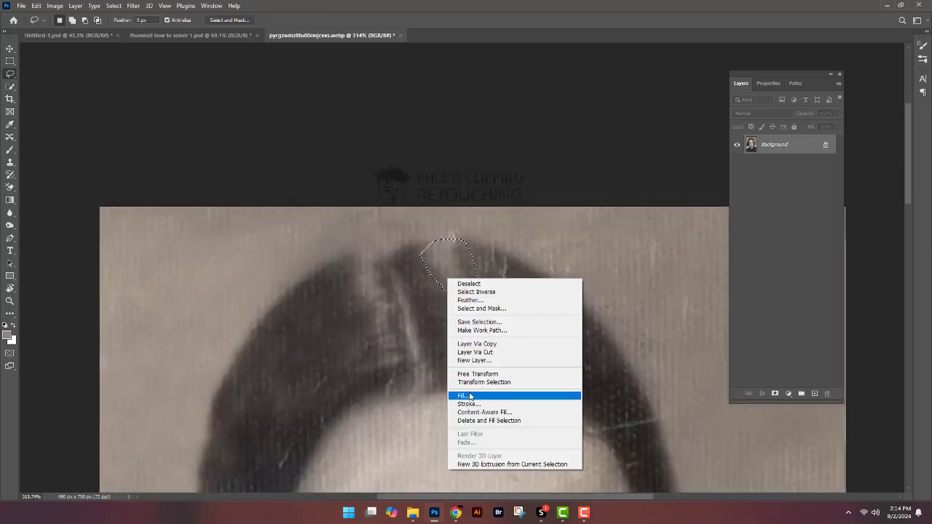
pyautogui.click(470, 396)
pyautogui.keyDown('alt'); pyautogui.scroll(1, 468, 391); pyautogui.keyUp('alt')
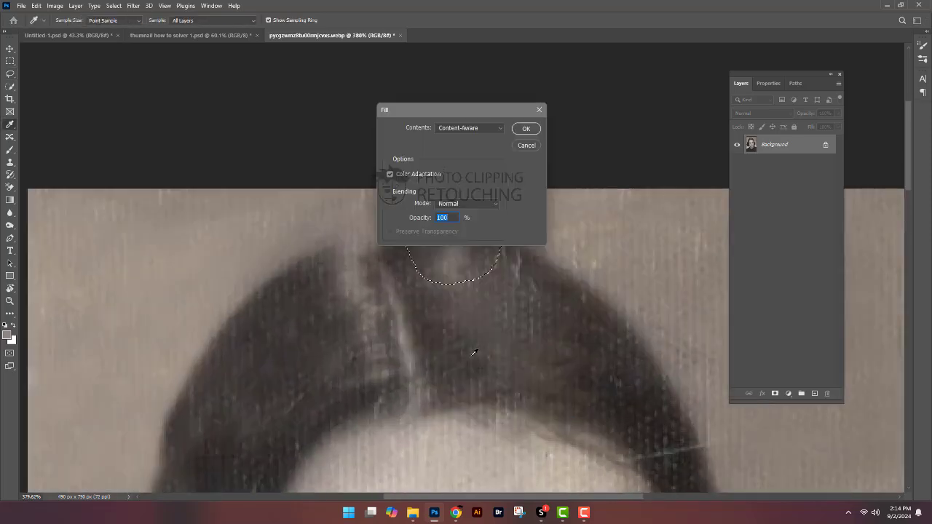
pyautogui.press('Return')
pyautogui.keyDown('alt'); pyautogui.scroll(-2, 474, 353); pyautogui.keyUp('alt')
# - Clone Stamp sampled hair over the light streak beside the parting
pyautogui.press('s')
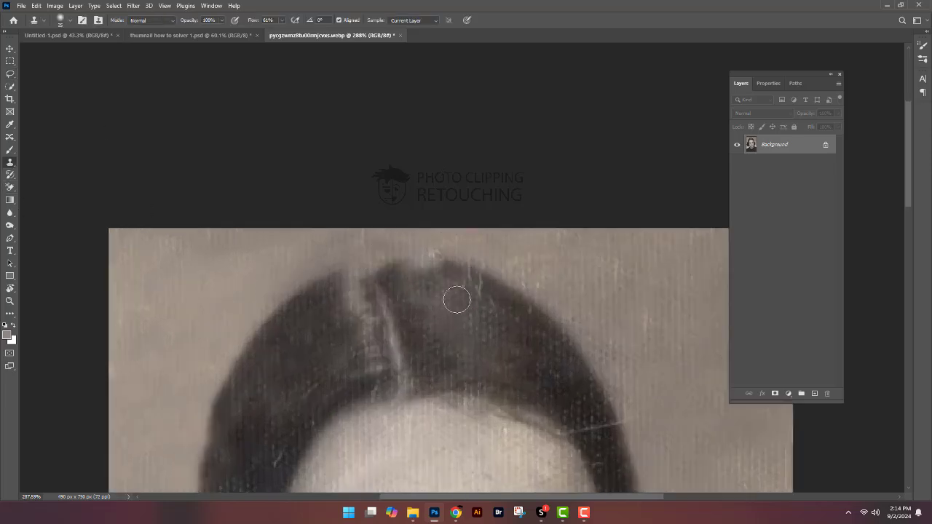
pyautogui.scroll(1, 463, 282)
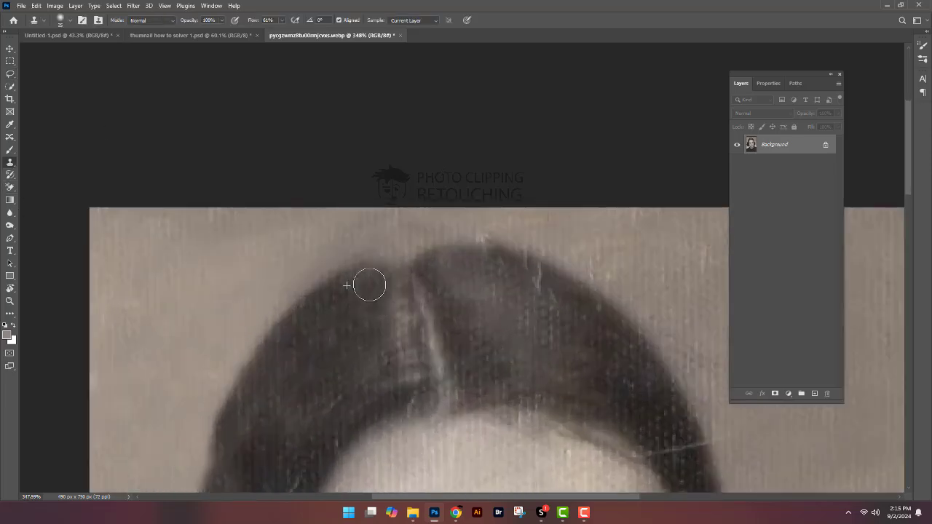
pyautogui.moveTo(368, 279); pyautogui.dragTo(391, 291)
pyautogui.scroll(-1, 390, 291)
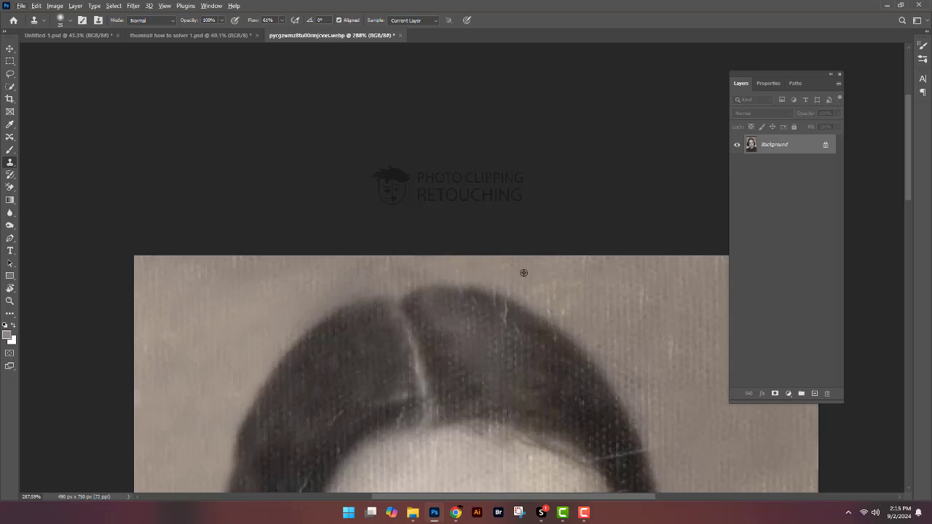
pyautogui.keyDown('alt'); pyautogui.scroll(1, 481, 306); pyautogui.keyUp('alt')
pyautogui.keyDown('alt'); pyautogui.scroll(-2, 510, 320); pyautogui.keyUp('alt')
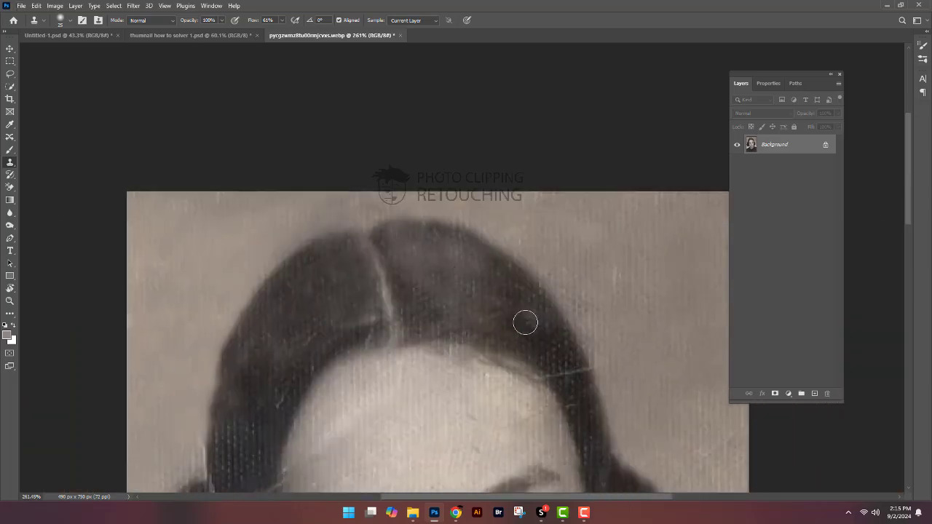
pyautogui.keyDown('alt'); pyautogui.scroll(1, 509, 291); pyautogui.keyUp('alt')
pyautogui.keyDown('alt'); pyautogui.scroll(-2, 437, 219); pyautogui.keyUp('alt')
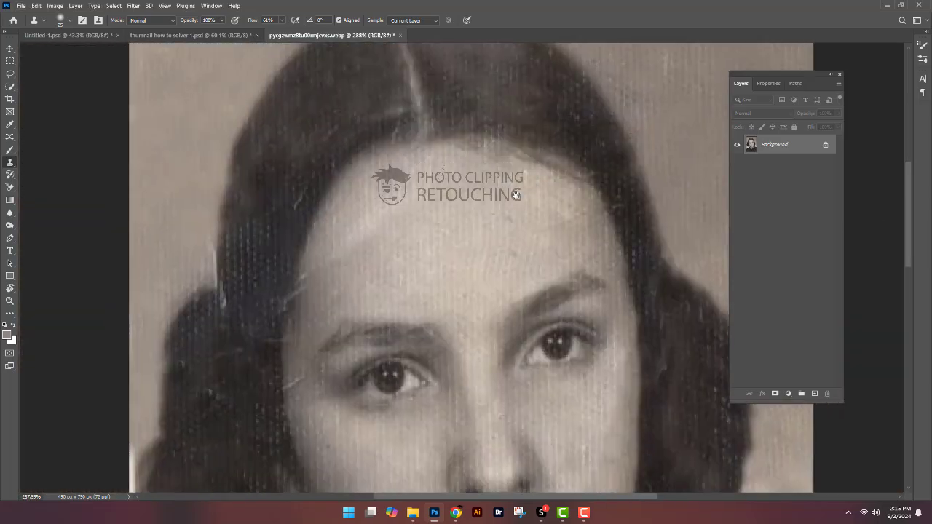
# - Switch to the Lasso and scroll around to review the restored hair and face
pyautogui.press('l')
pyautogui.keyDown('alt'); pyautogui.scroll(1, 338, 237); pyautogui.keyUp('alt')
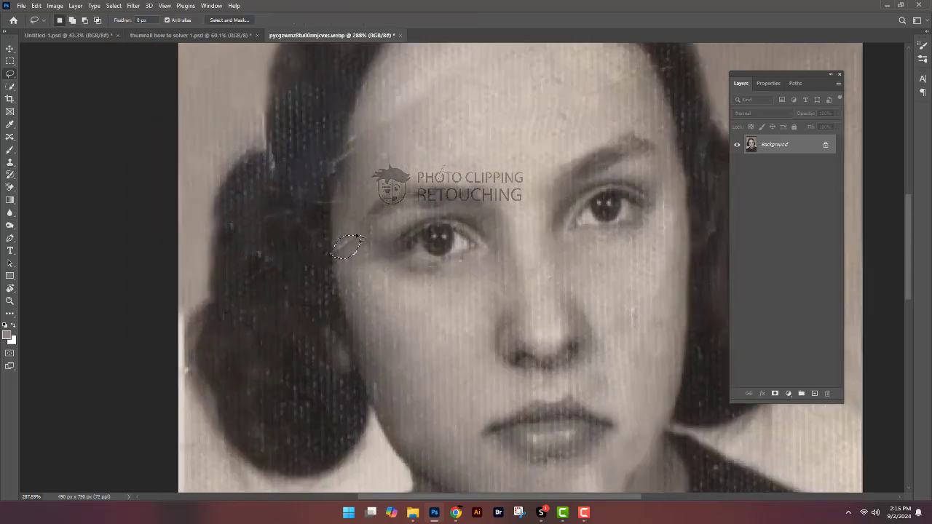
pyautogui.keyDown('alt'); pyautogui.scroll(-2, 387, 352); pyautogui.keyUp('alt')
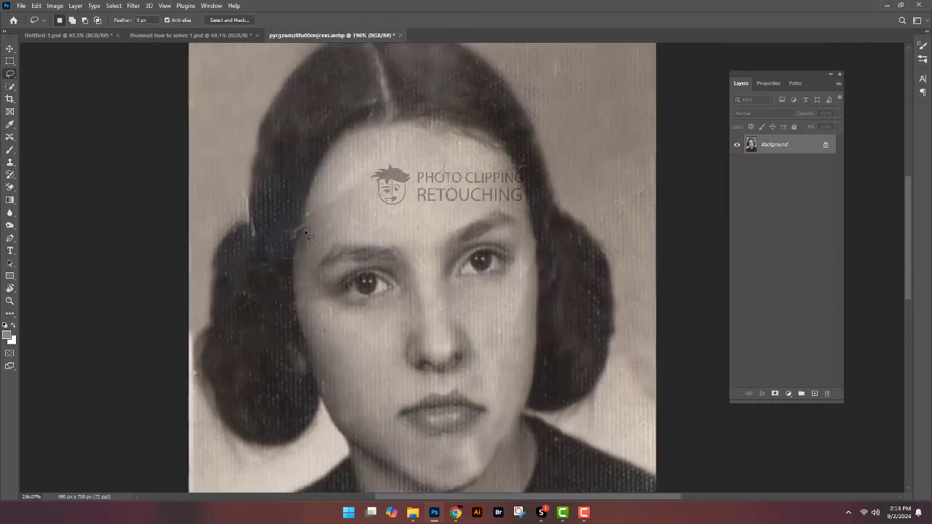
pyautogui.keyDown('alt'); pyautogui.scroll(2, 316, 203); pyautogui.keyUp('alt')
pyautogui.keyDown('alt'); pyautogui.scroll(-2, 341, 320); pyautogui.keyUp('alt')
pyautogui.keyDown('alt'); pyautogui.scroll(2, 321, 328); pyautogui.keyUp('alt')
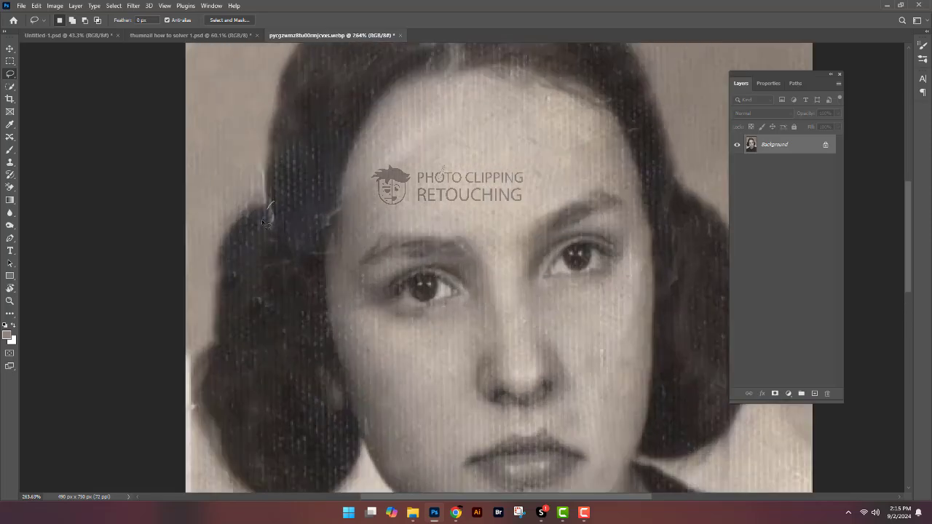
pyautogui.keyDown('alt'); pyautogui.scroll(-1, 308, 340); pyautogui.keyUp('alt')
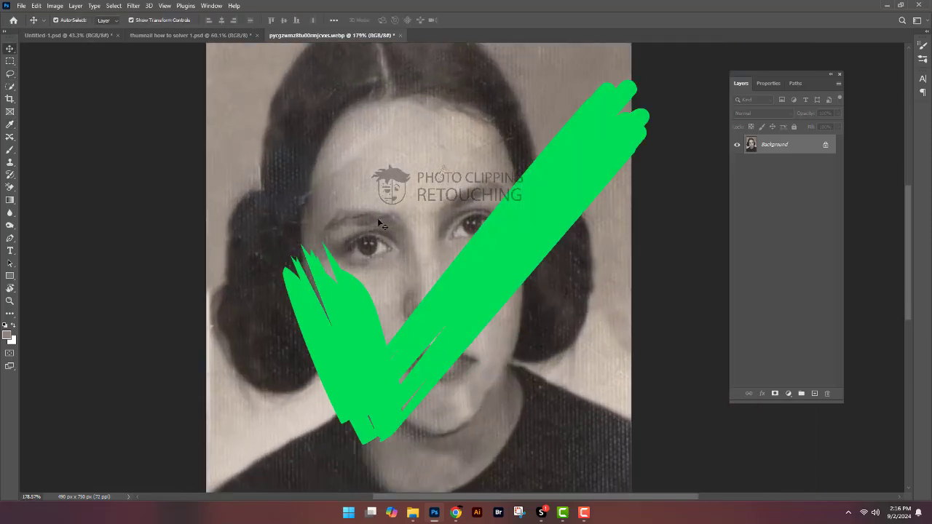